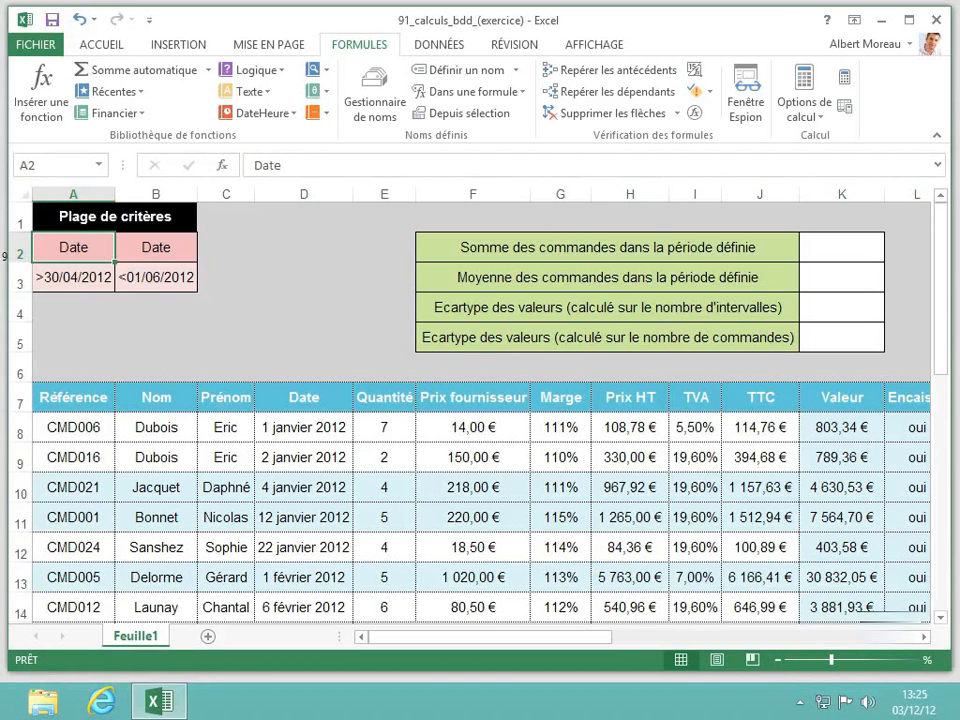
Look over the orders table through its last columns and rows, then return to the criteria range
left_click(888, 637)
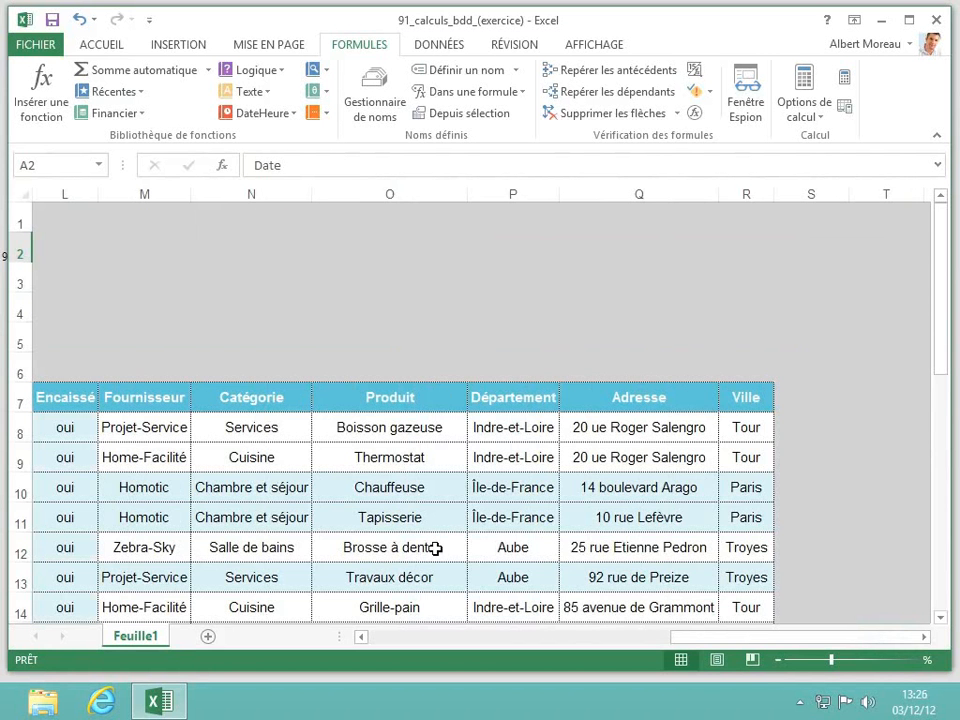
scroll(435, 548, "down", 9)
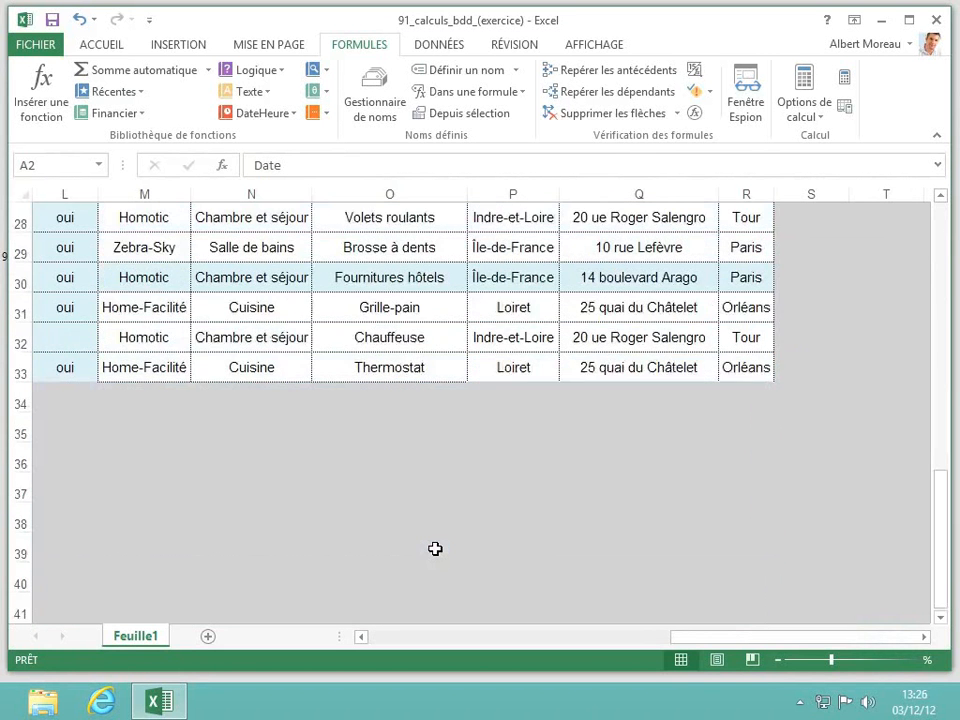
scroll(435, 548, "up", 9)
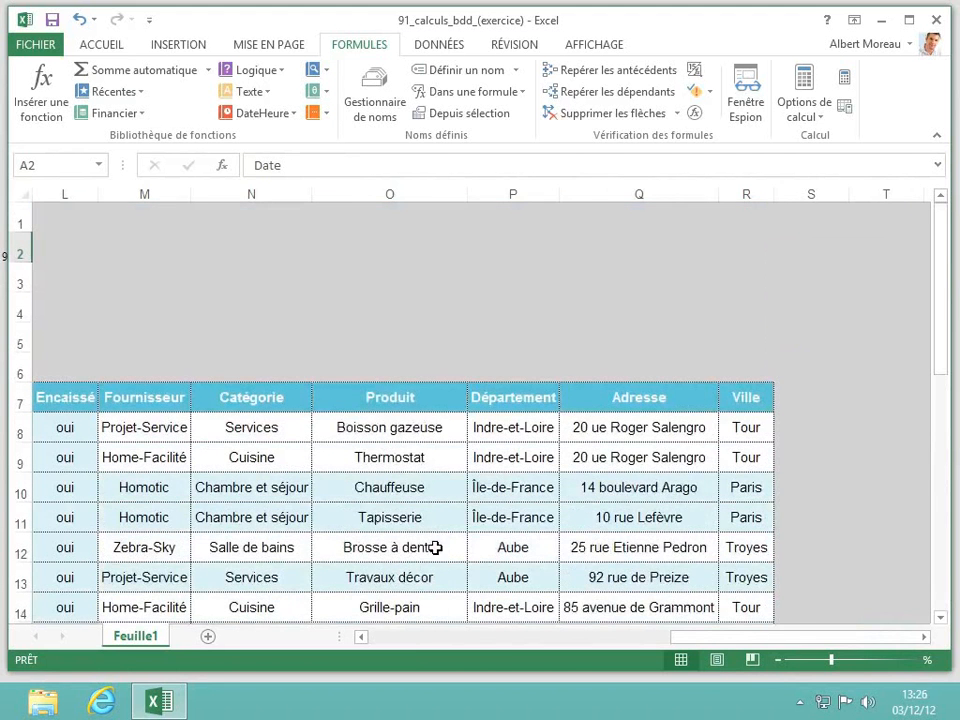
left_click(412, 651)
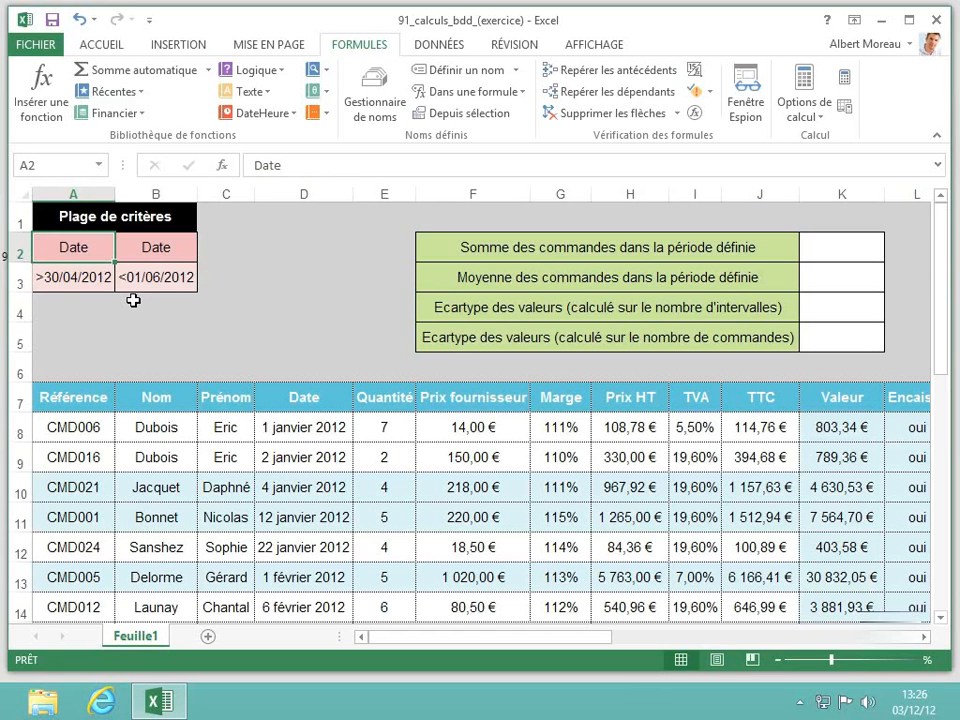
Review the cell ranges that the defined names commandes and dates refer to
left_click(368, 126)
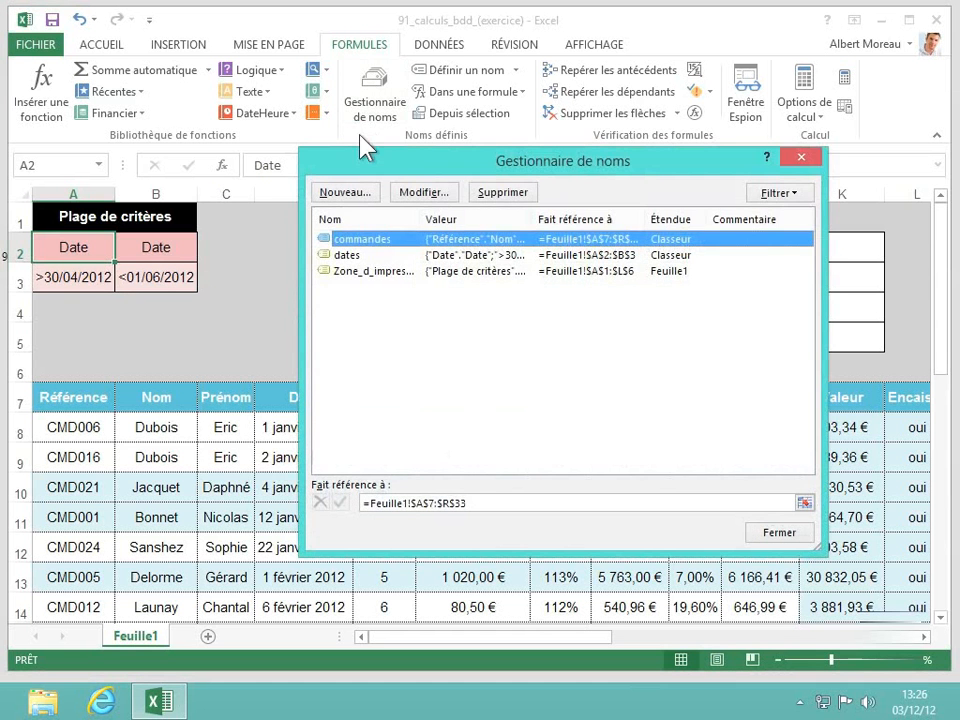
left_click(345, 193)
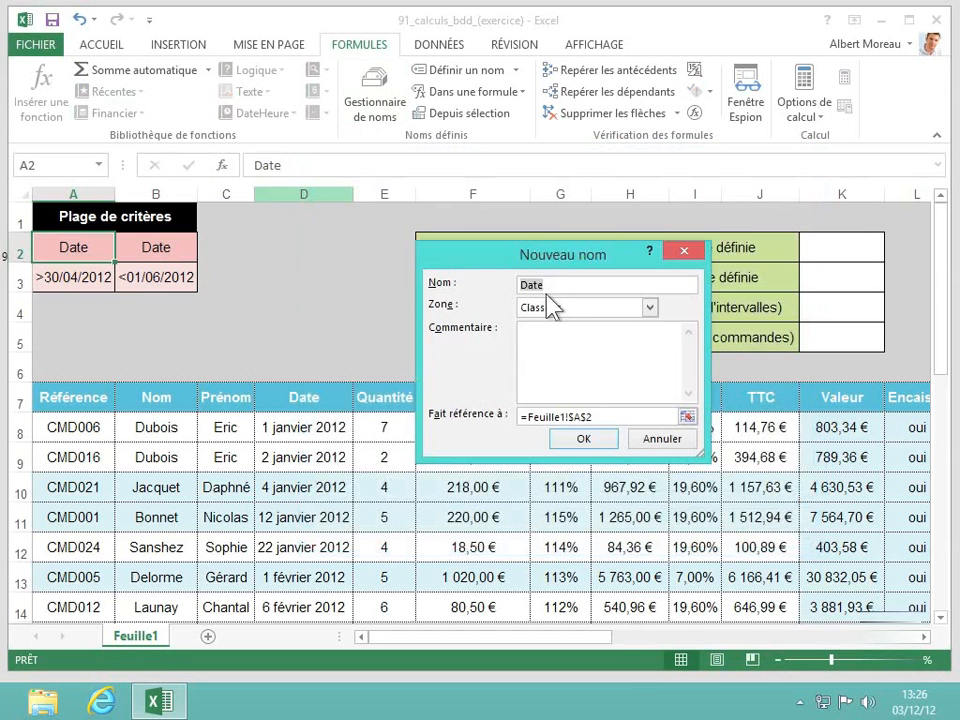
left_click(658, 442)
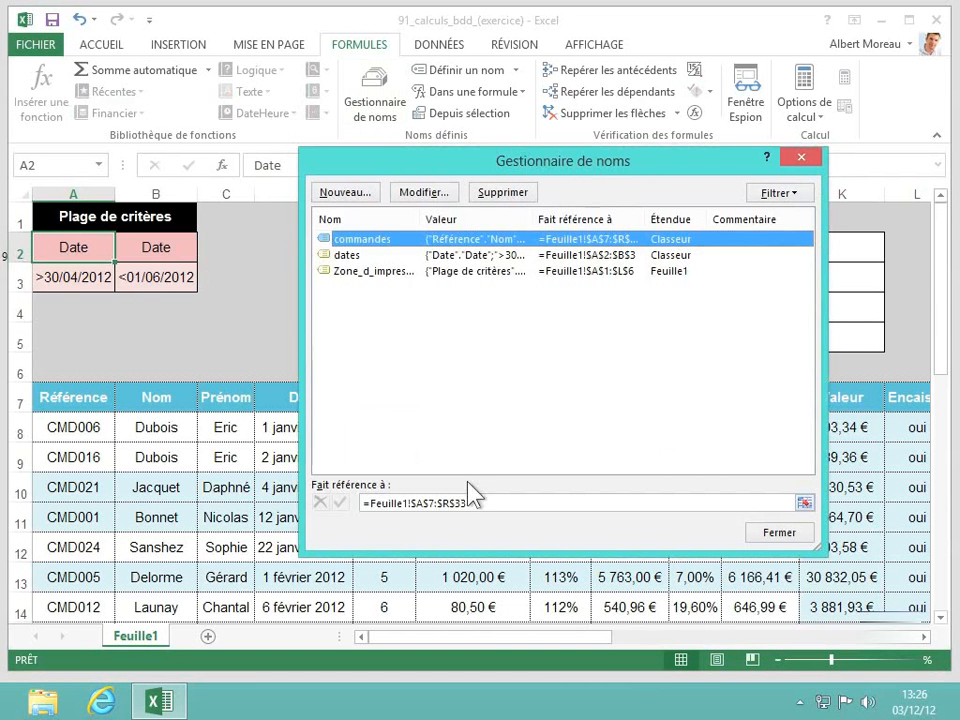
left_click(343, 259)
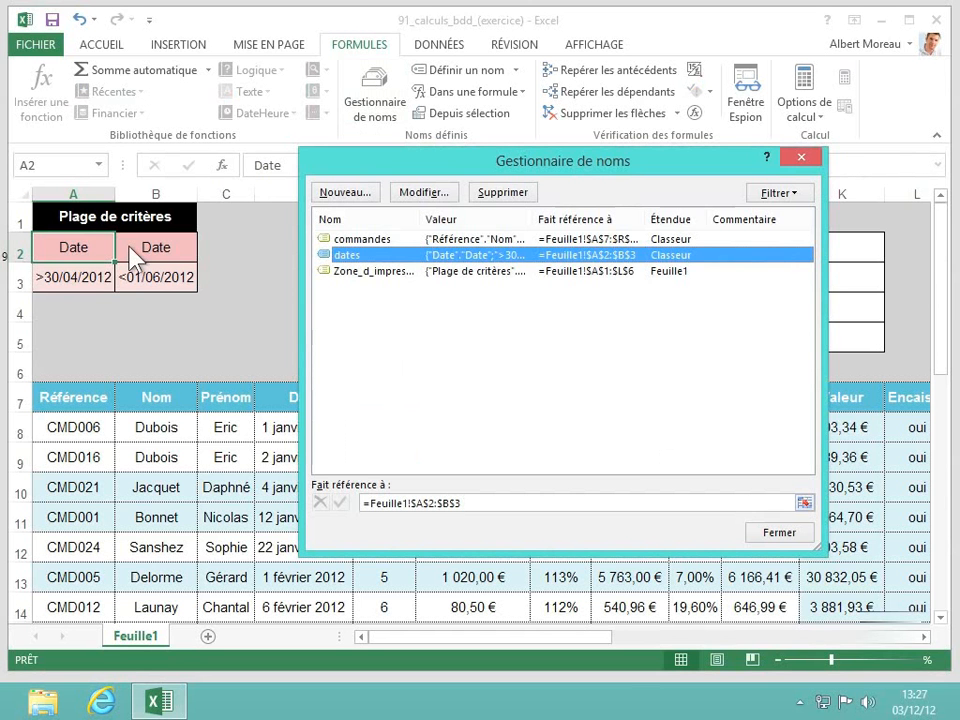
left_click(779, 538)
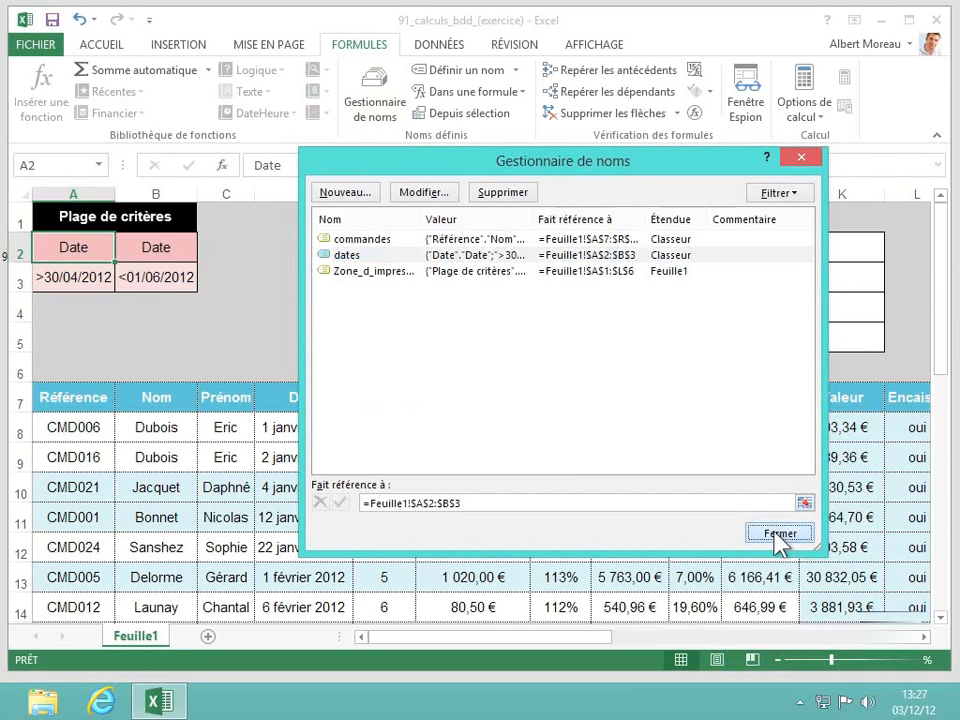
Enter the formula =bdsomme(commandes;"Valeur";dates) in K2 to sum the orders within the defined period
left_click(840, 249)
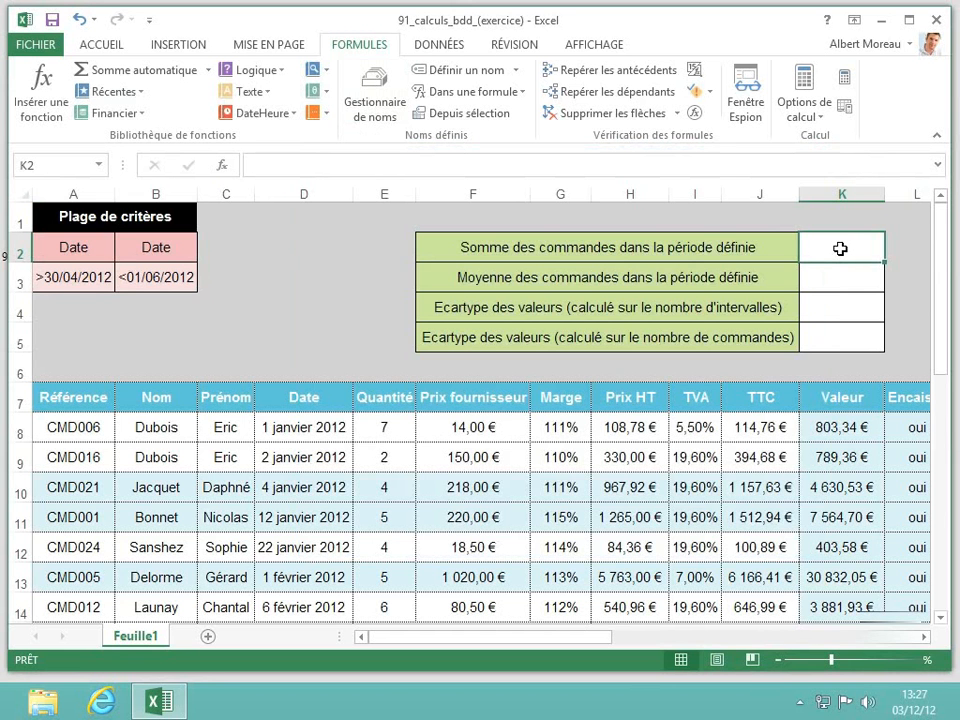
type("=")
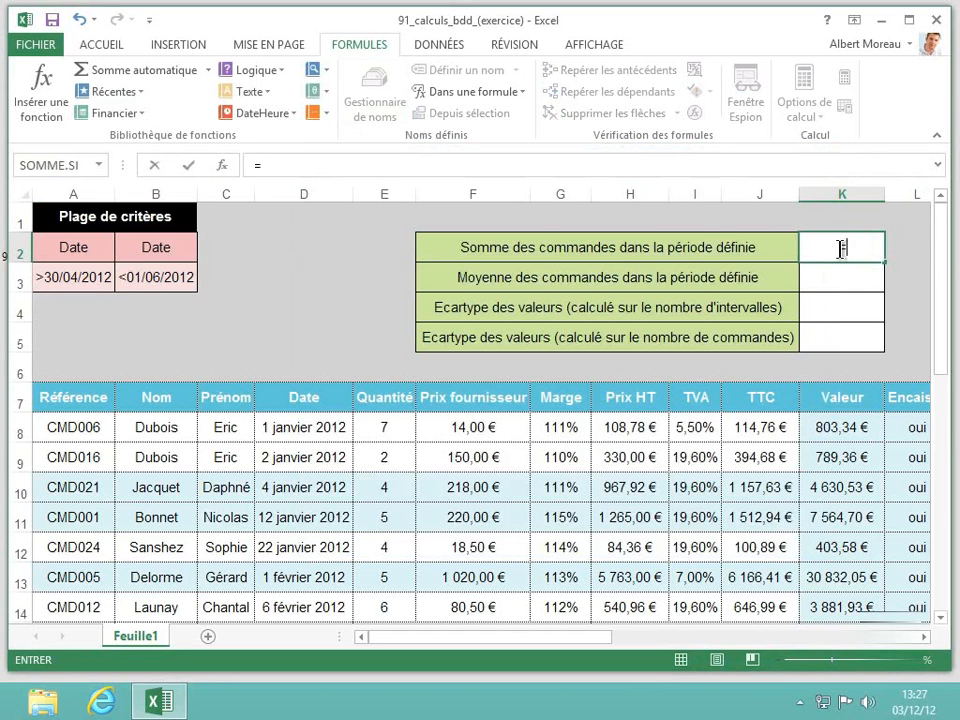
type("bdsomme(")
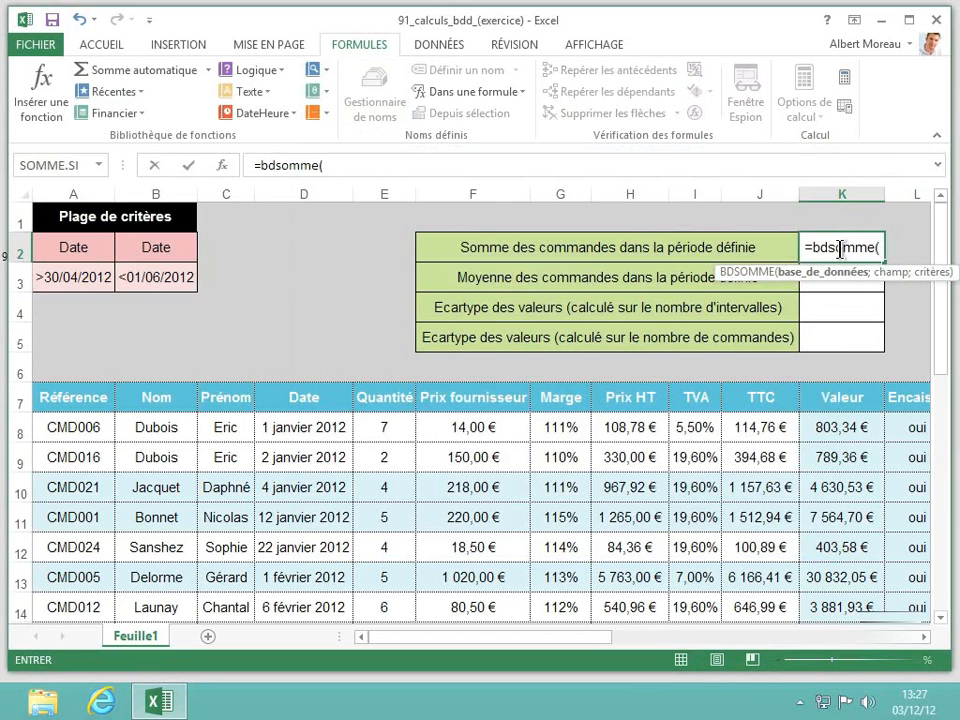
type("commandes")
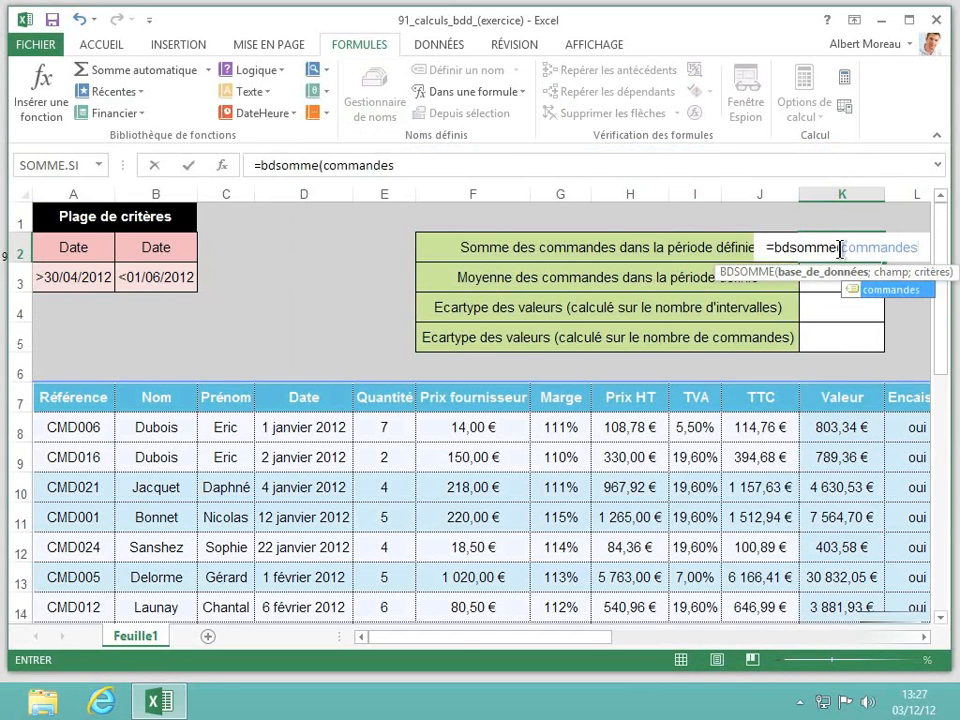
type(";")
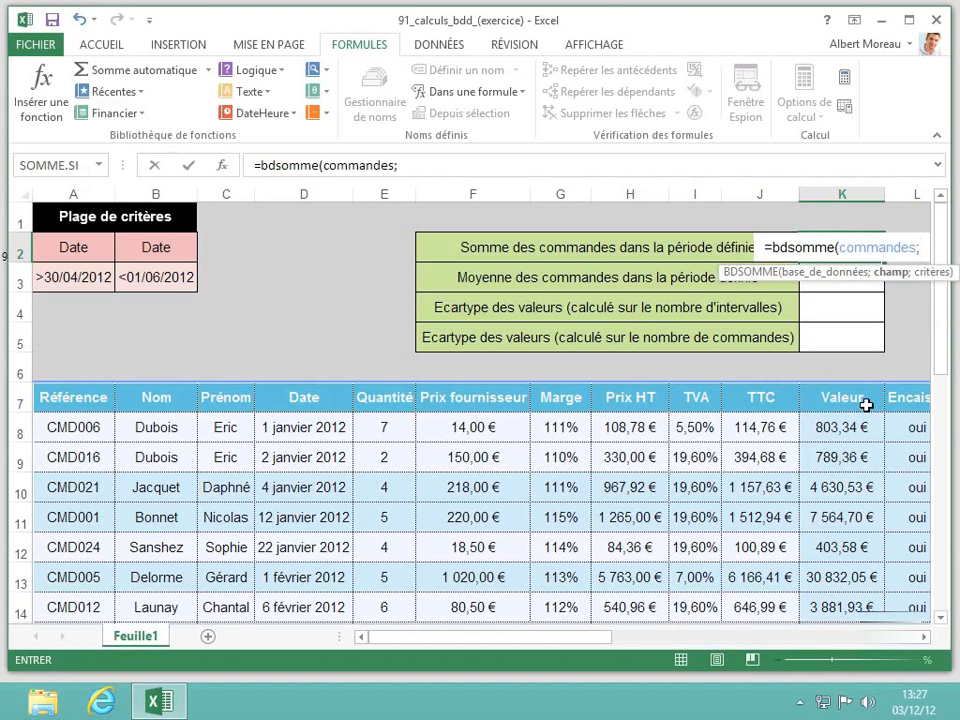
type("\"Val")
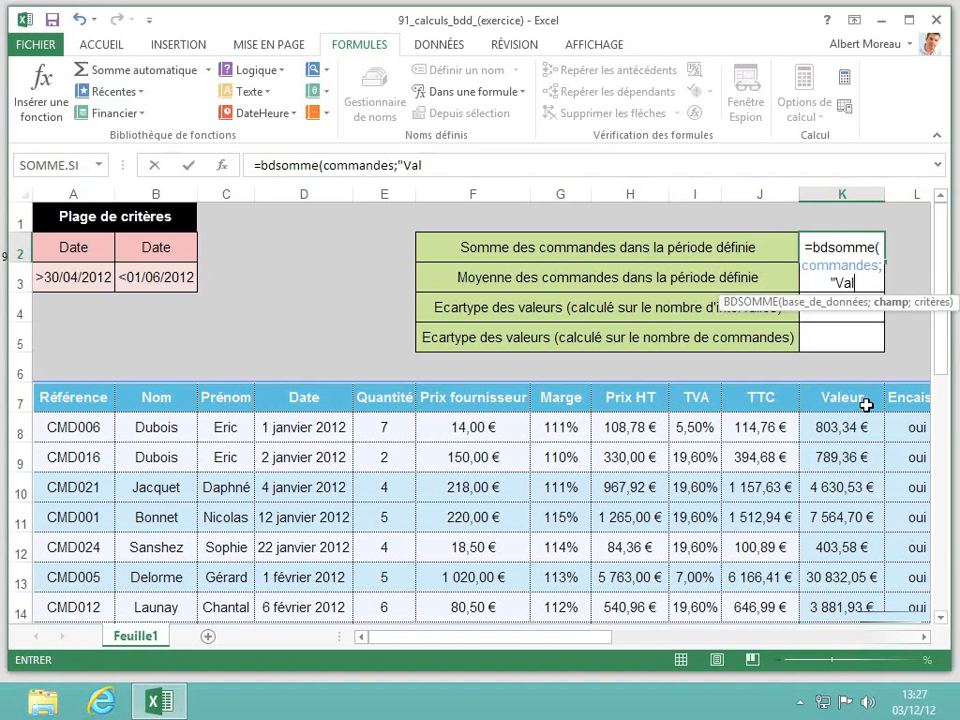
type("eur\"")
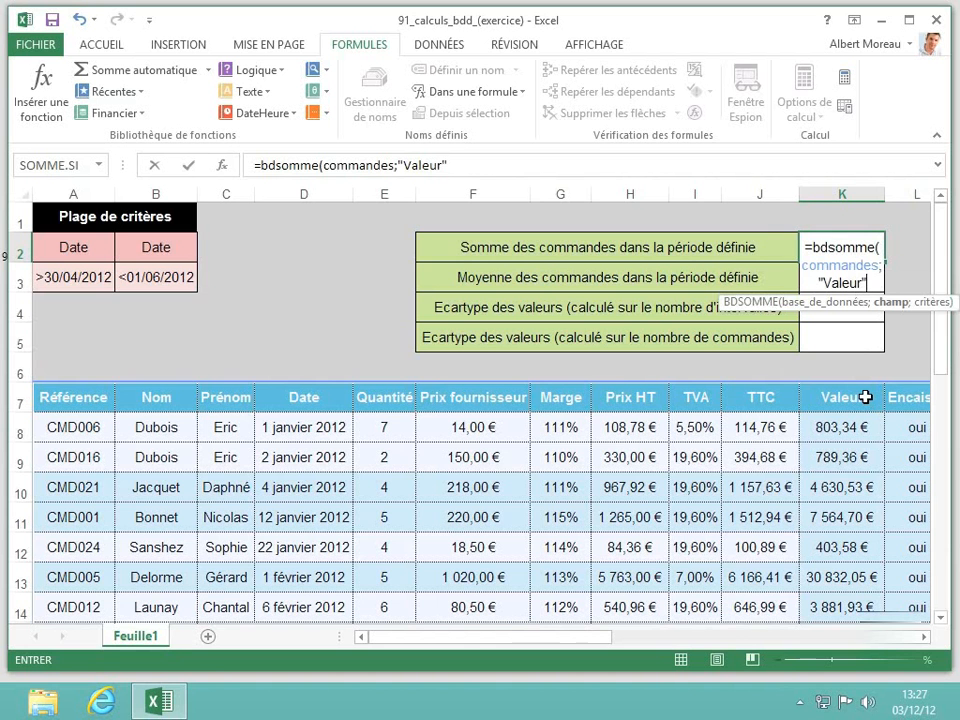
type(";")
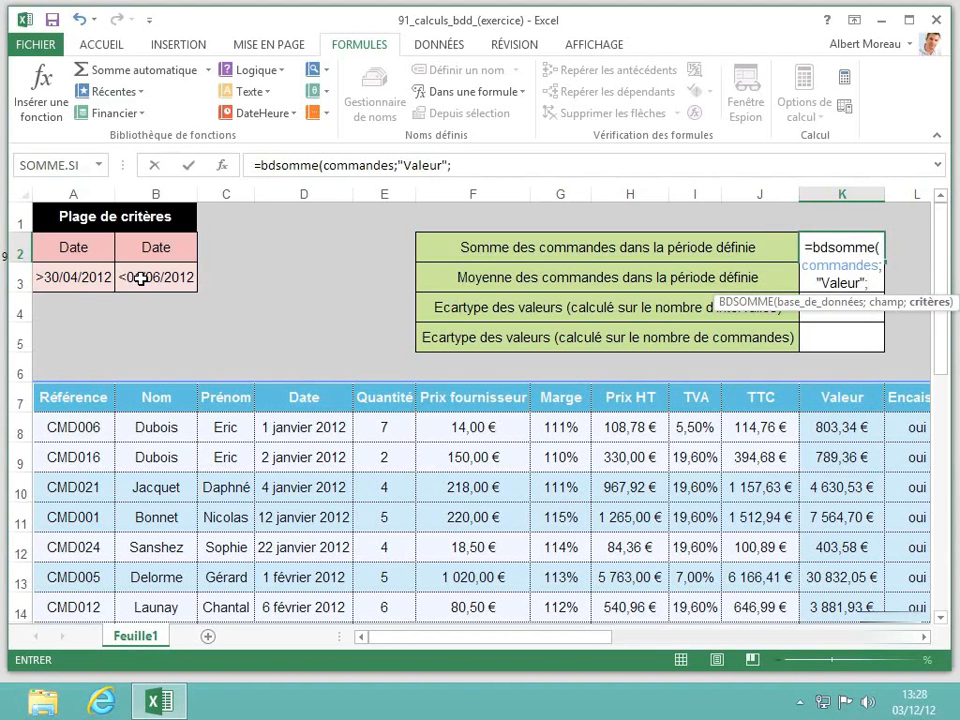
type("dates")
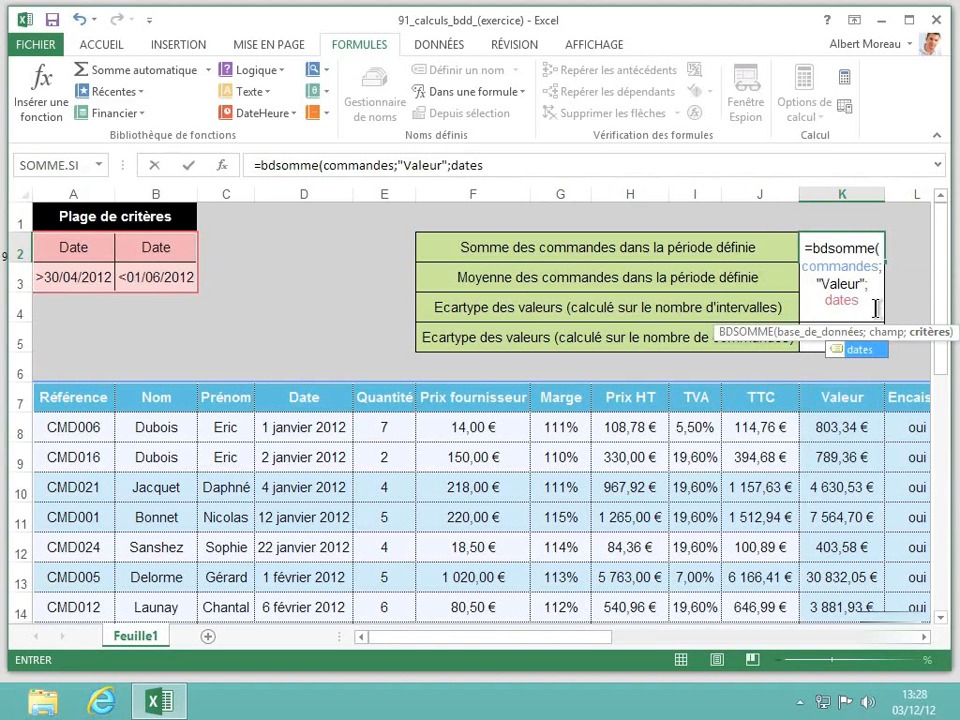
type(")")
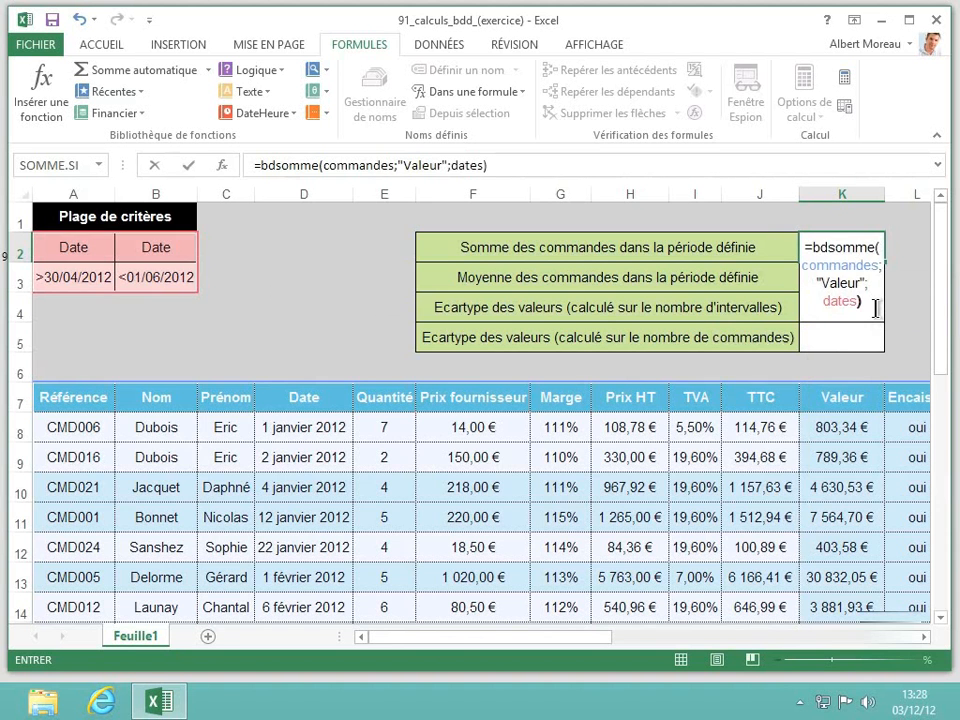
key("Return")
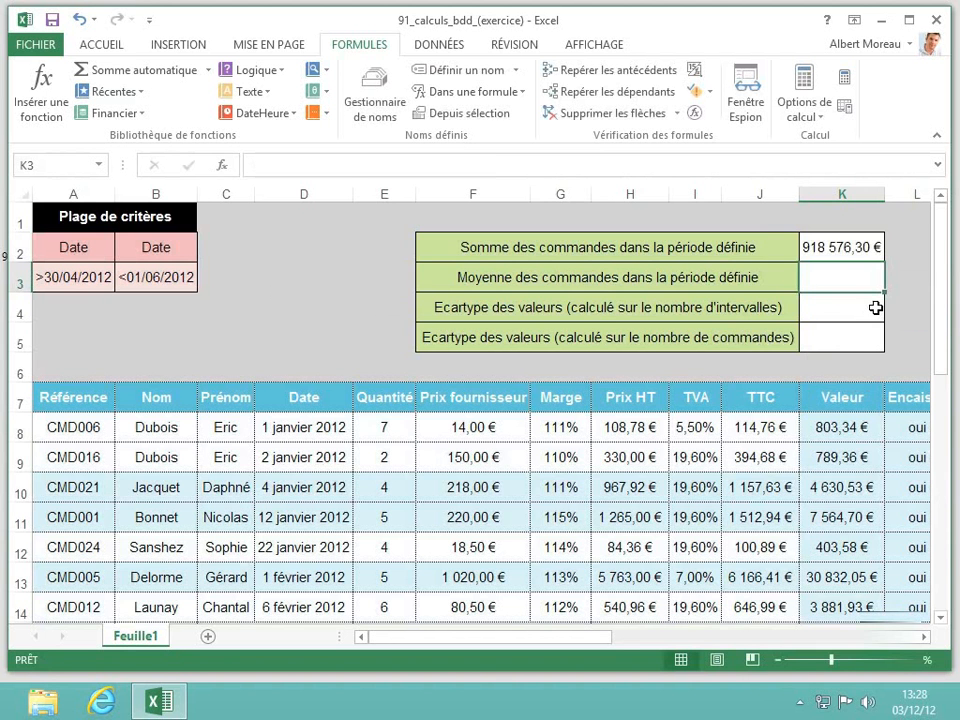
Enter the formula =bdmoyenne(commandes;"Valeur";dates) in K3 to average the orders within the defined period
type("=bdmoy")
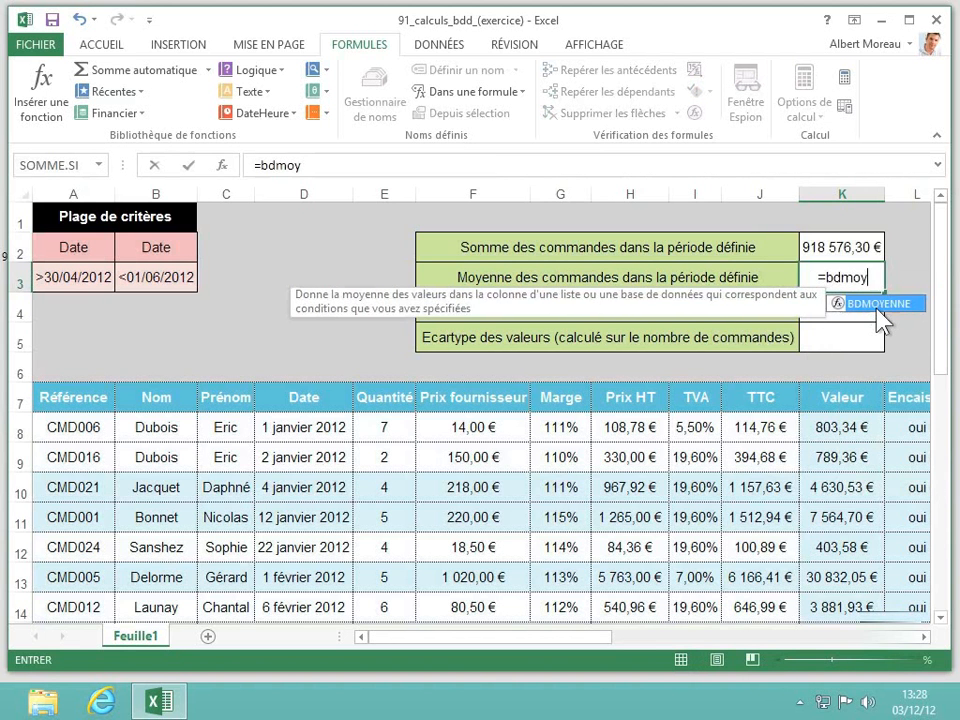
type("enne(")
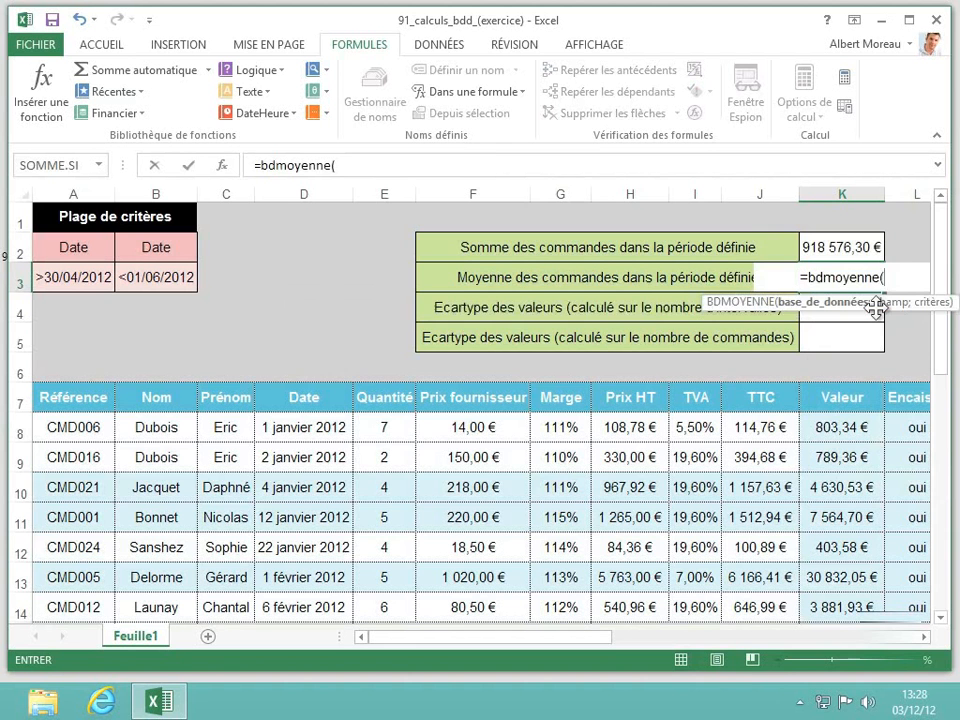
type("co")
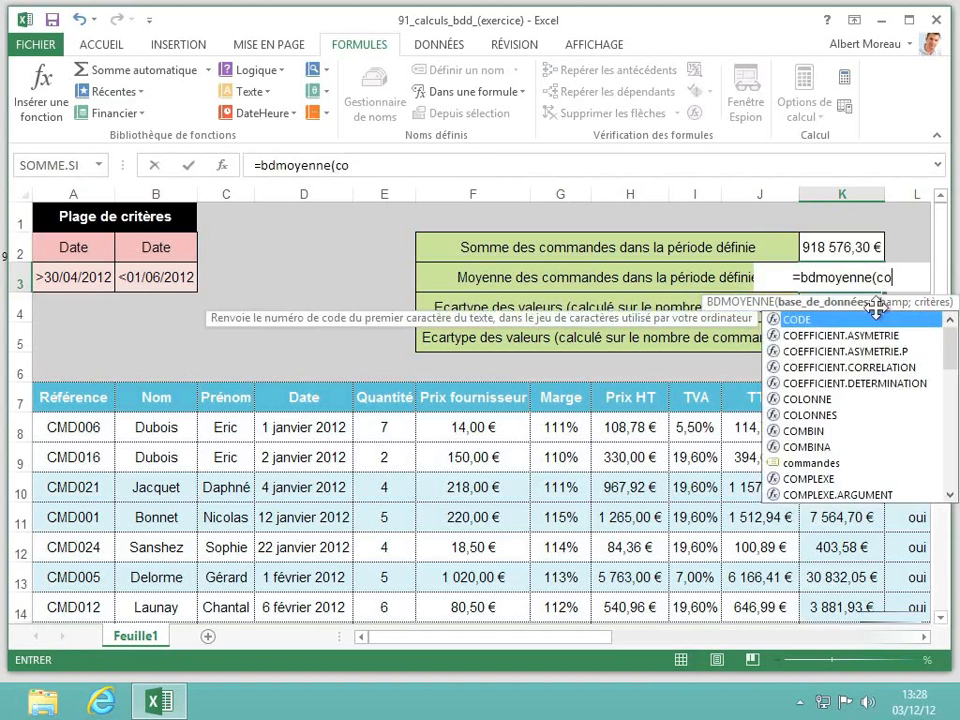
type("mmandes;")
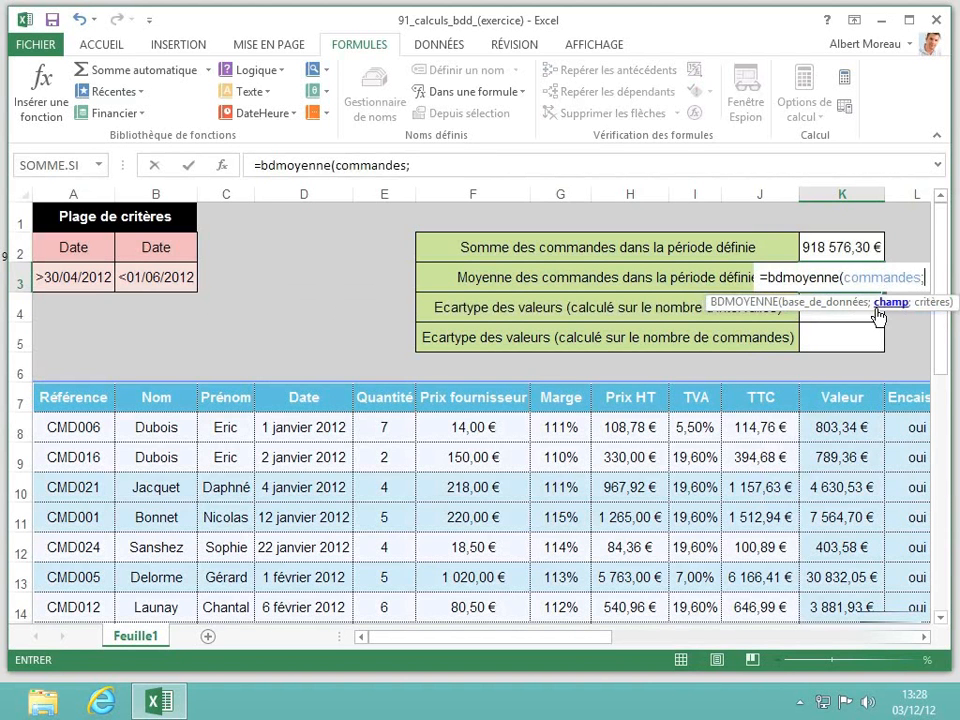
type("\"")
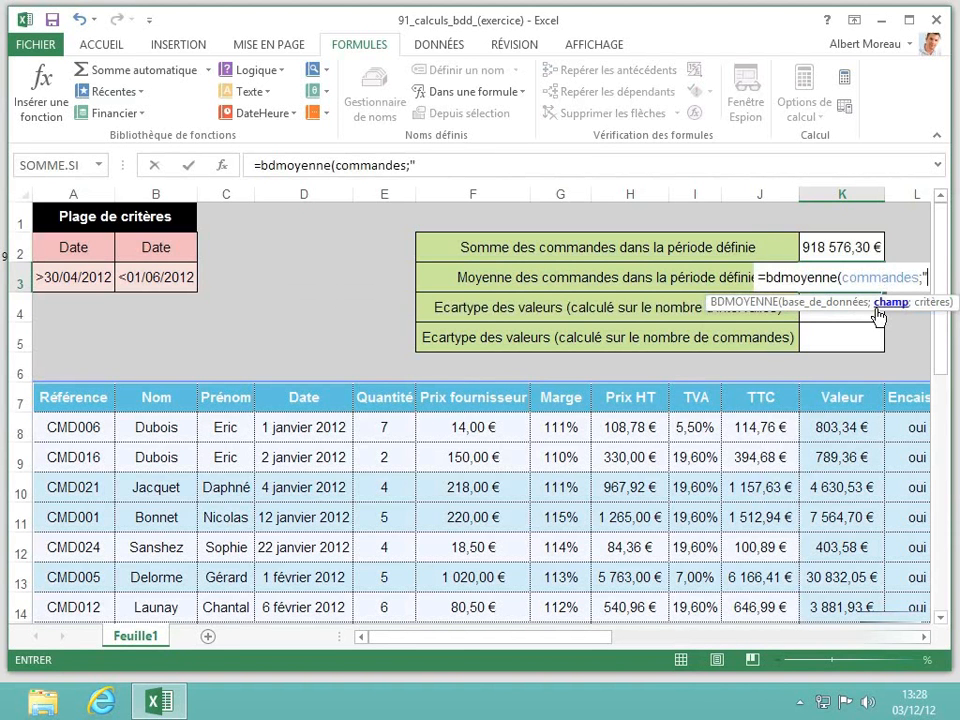
type("Valeur\"")
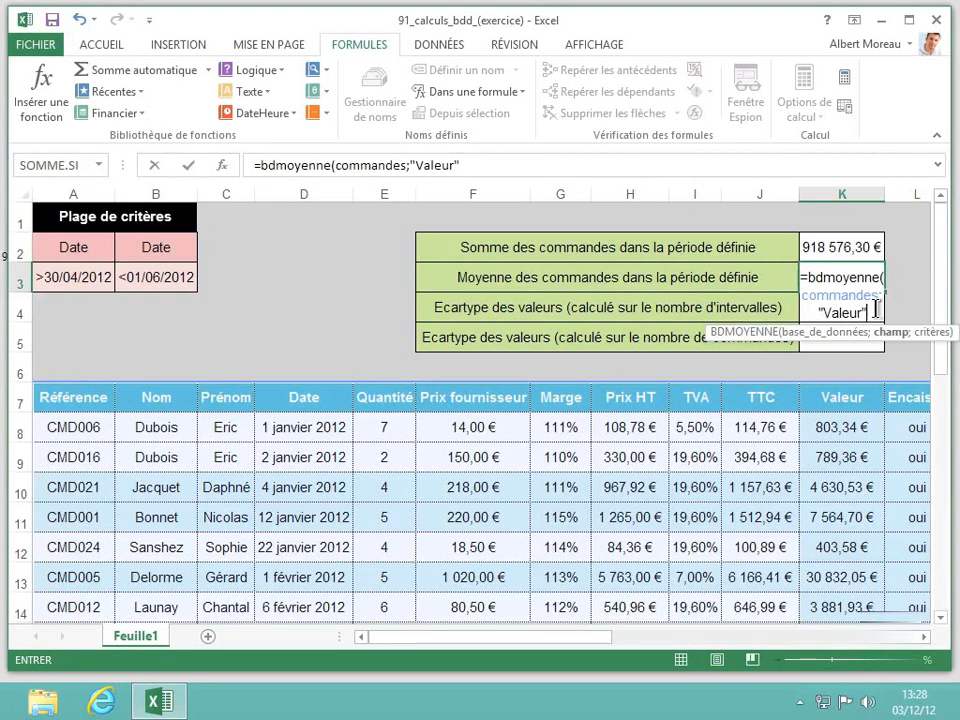
type(";")
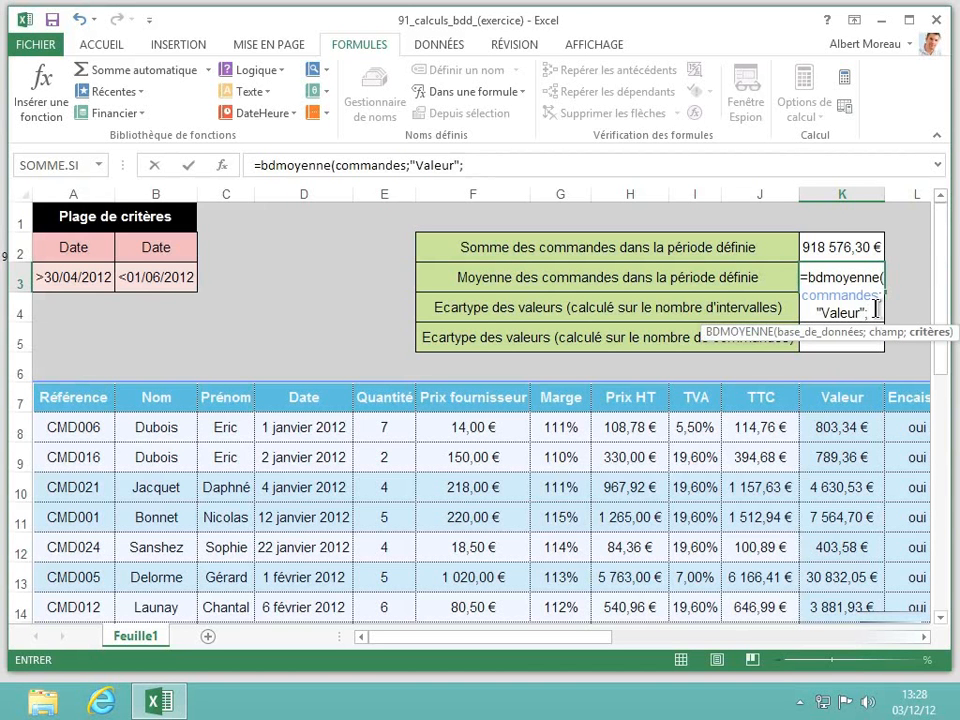
type("dates")
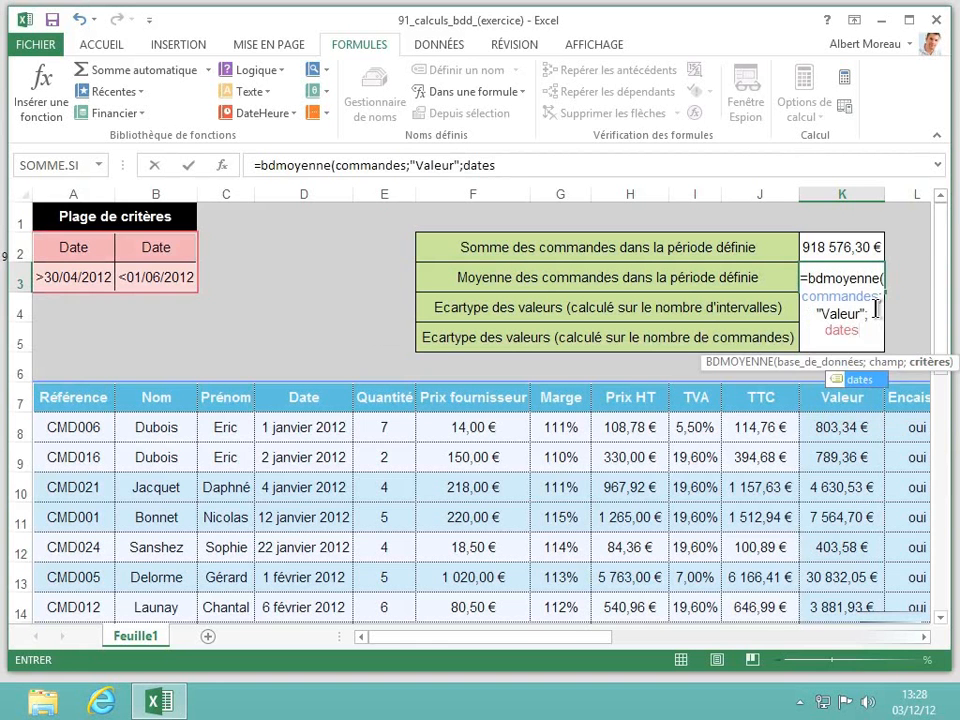
type(")")
key("Return")
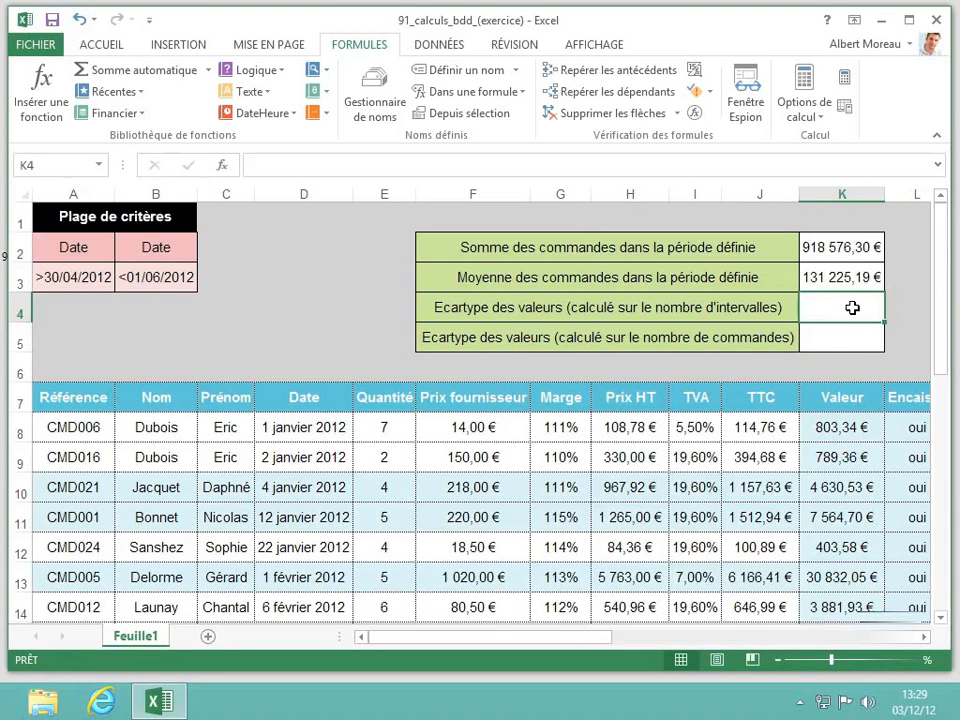
Enter the formula =bdecartype(commandes;"Valeur";dates) in K4 for the standard deviation based on the number of intervals
type("=bdecar")
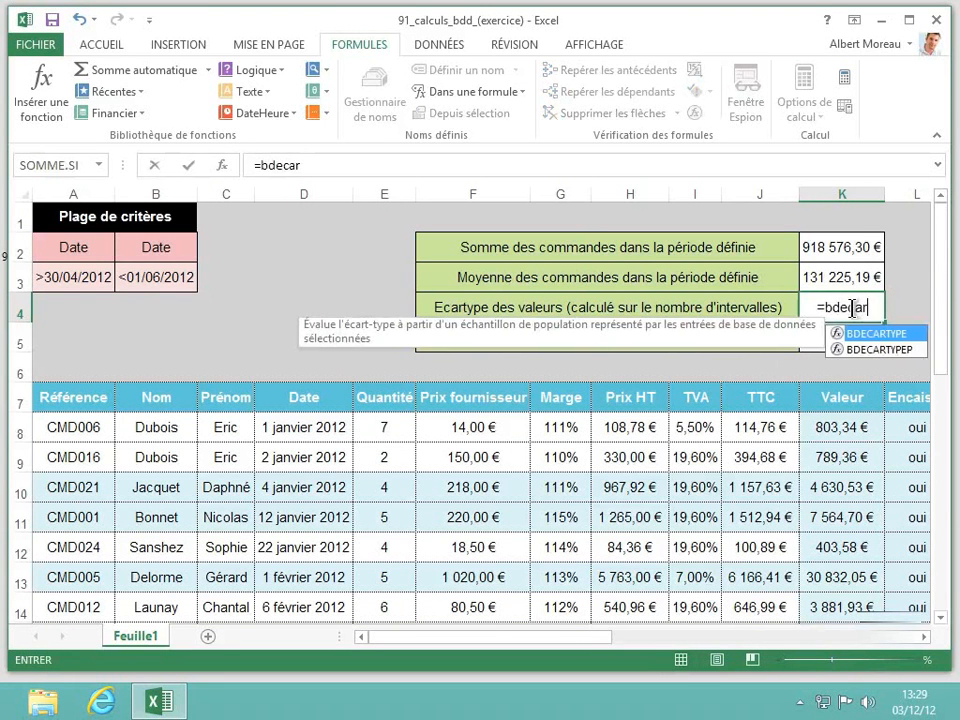
type("type")
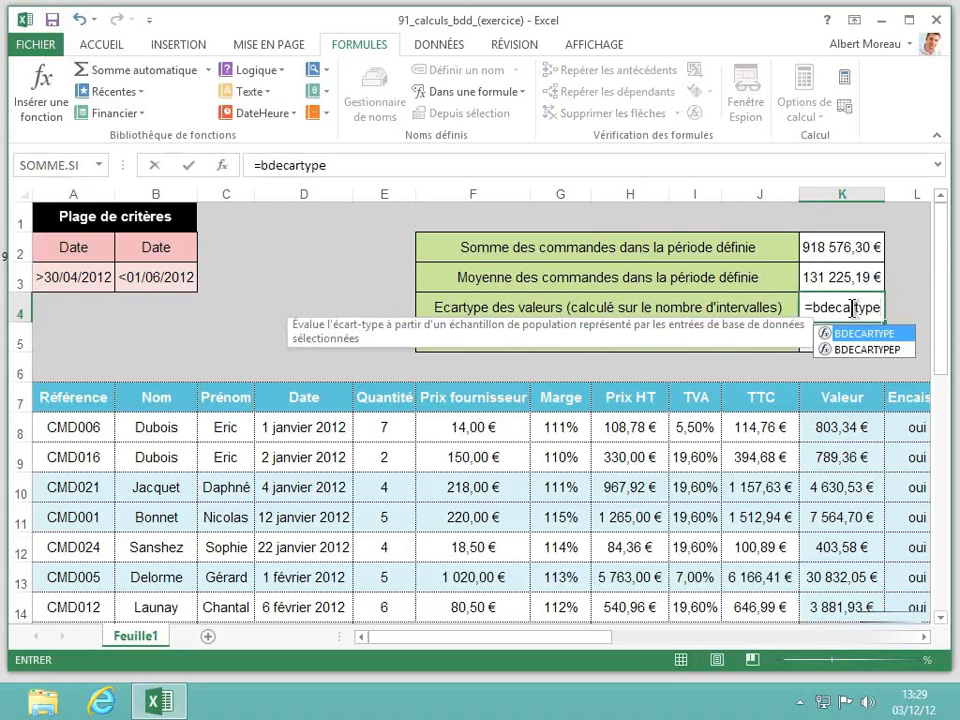
type("(")
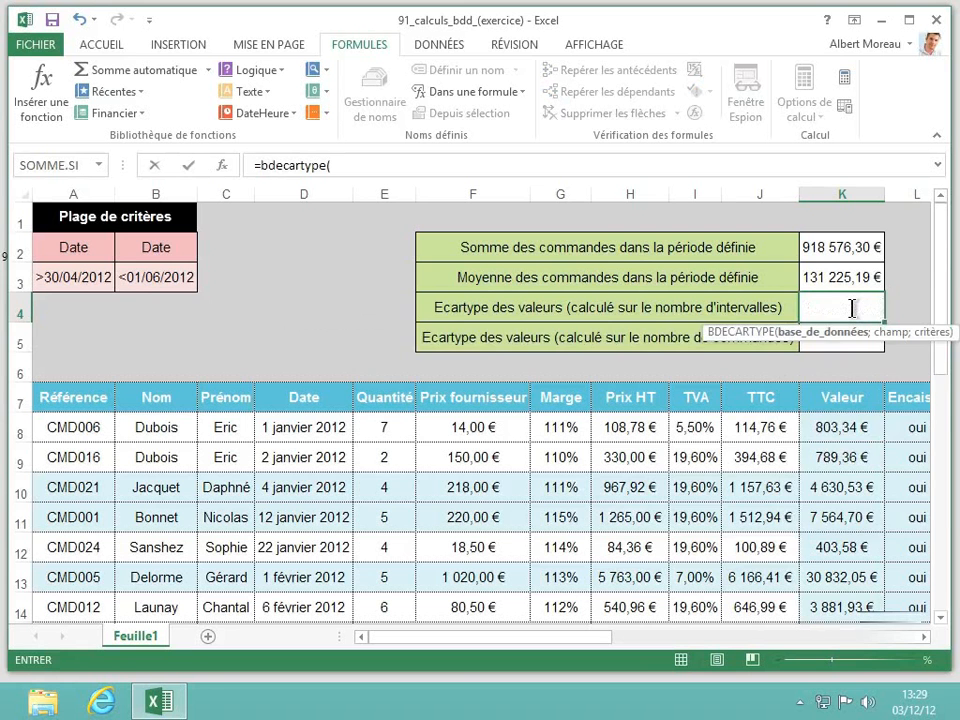
type("comman")
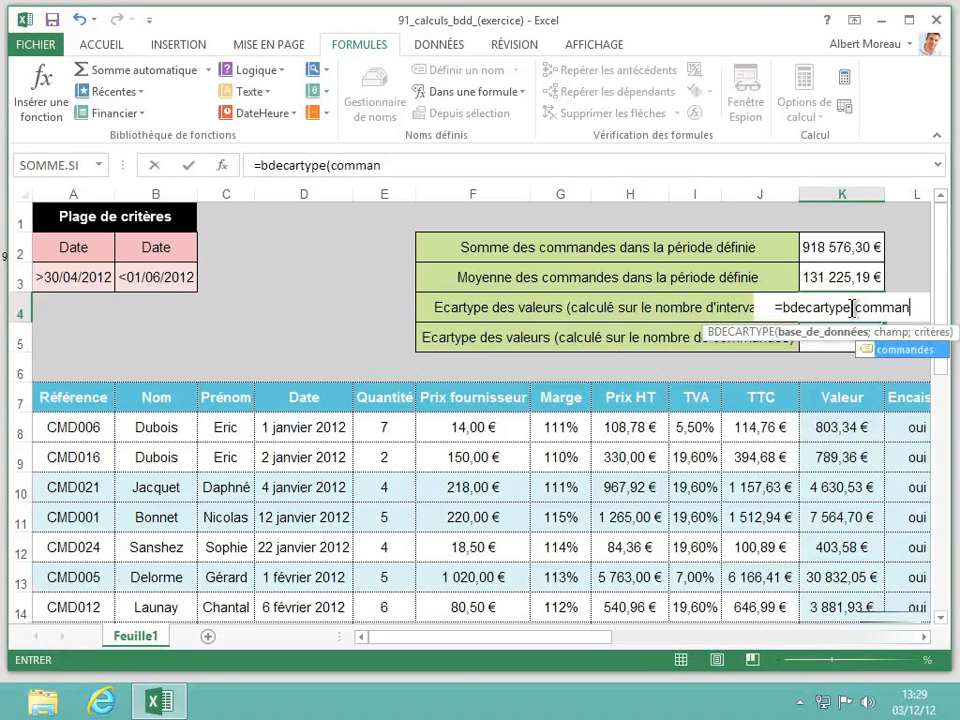
key("Tab")
type(";")
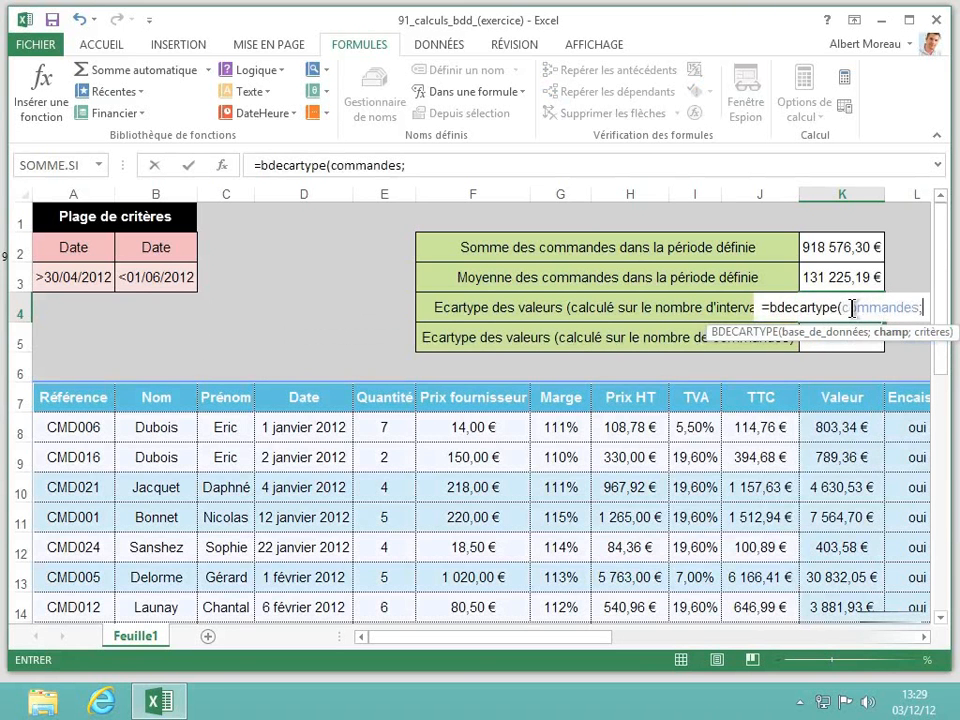
type("\"")
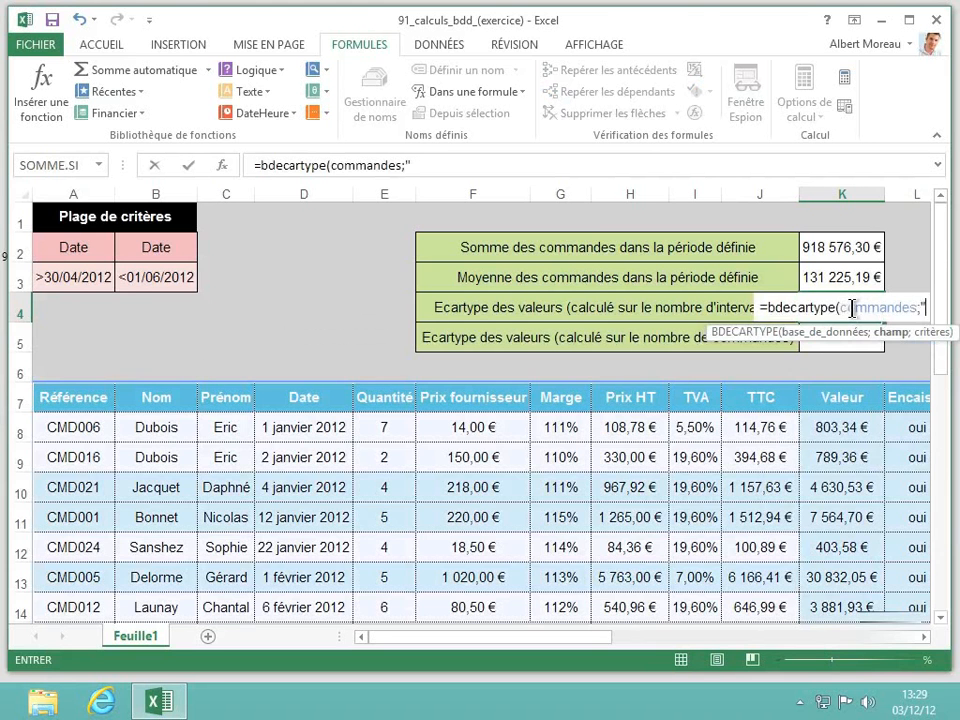
type("Valeur\"")
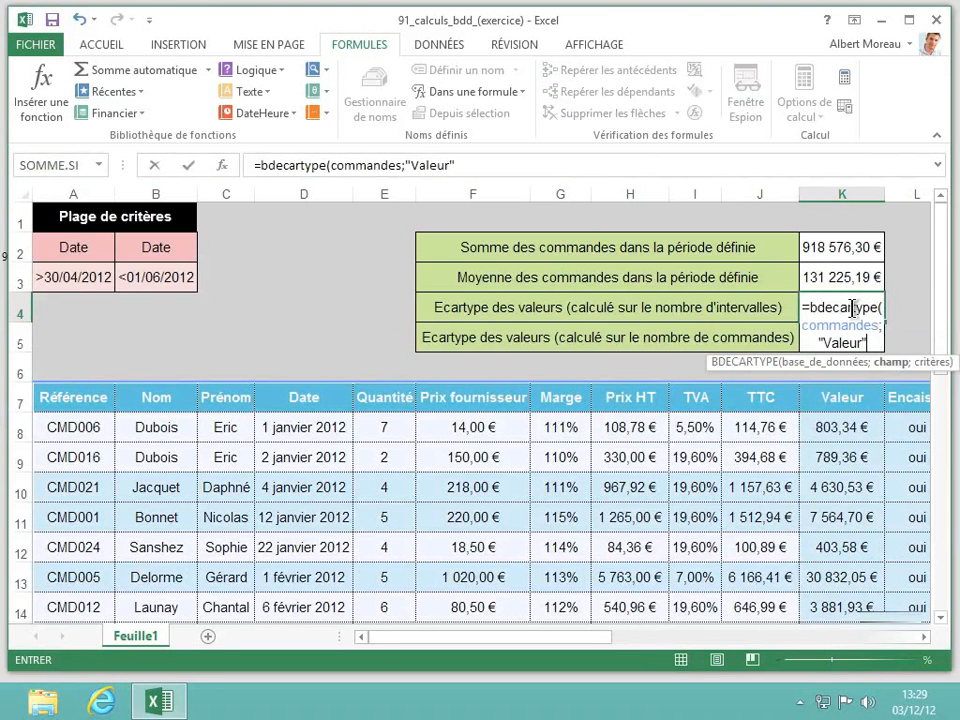
type(";")
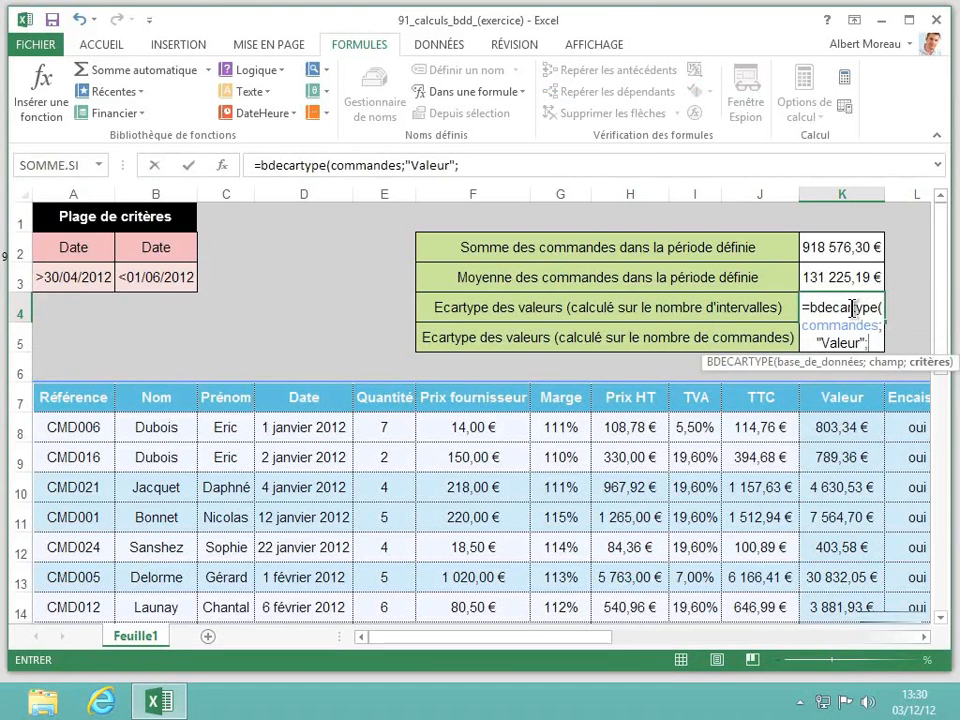
type("d")
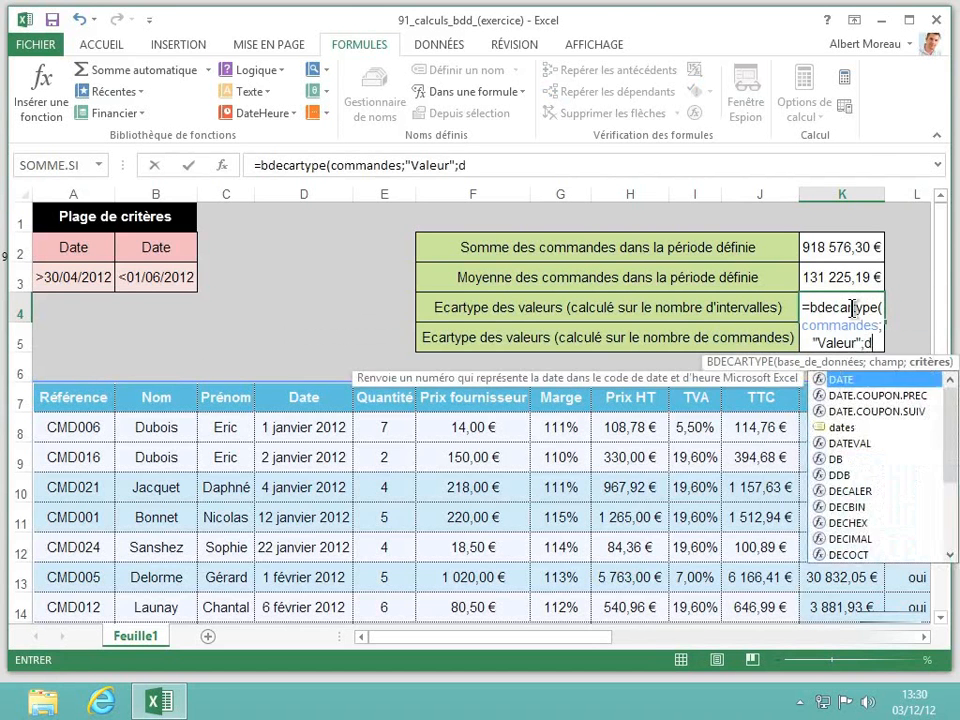
type("ates)")
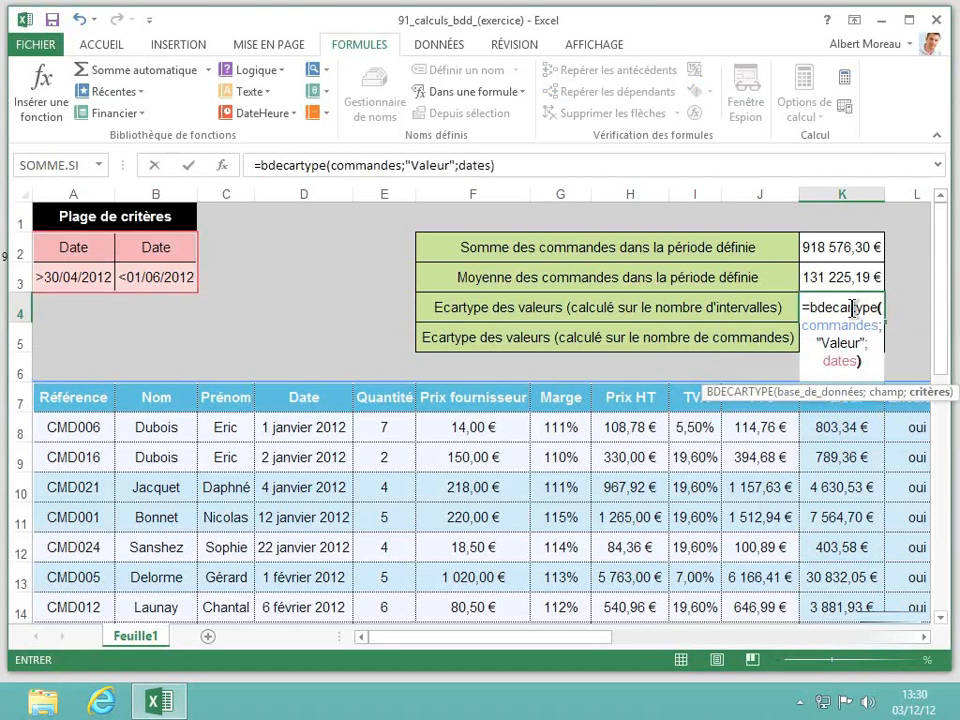
key("Return")
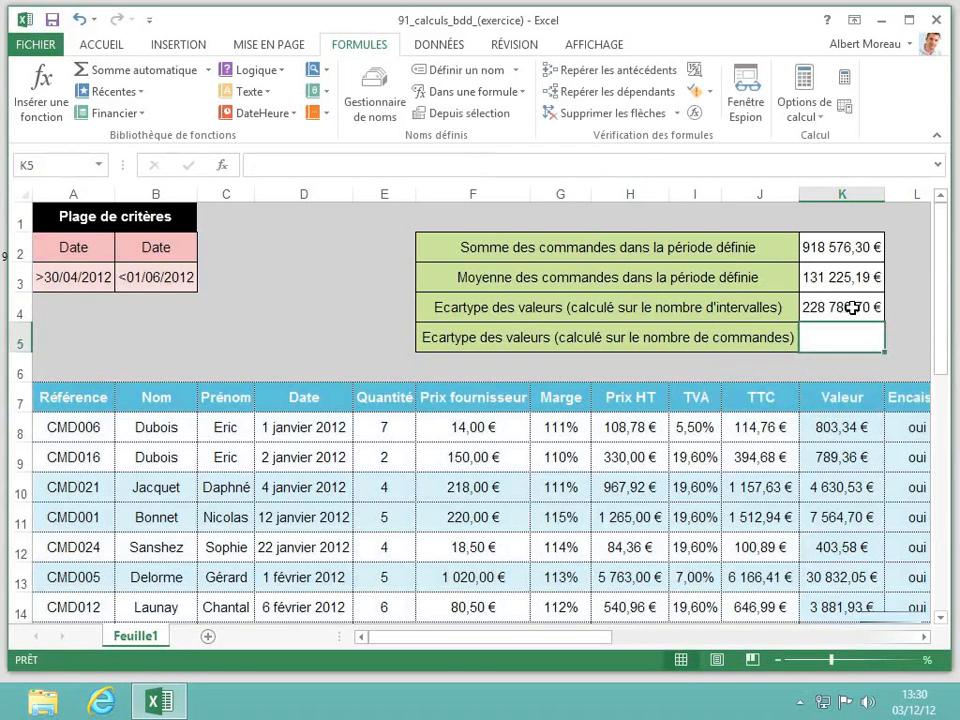
left_click(851, 308)
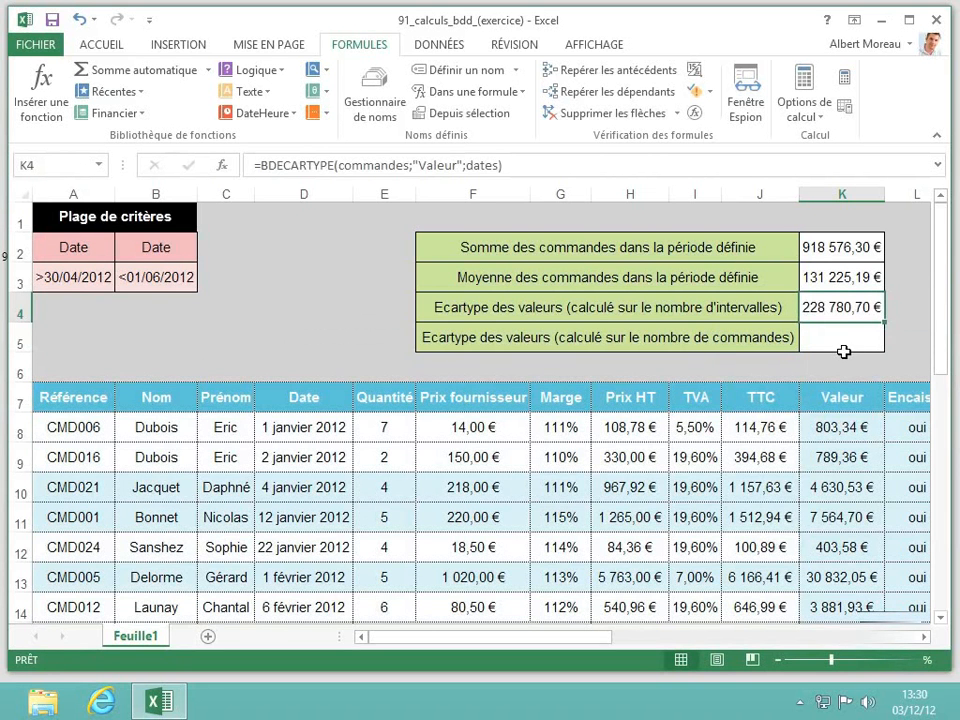
Enter the formula =bdecartypep(commandes;"Valeur";dates) in K5 for the standard deviation based on the number of orders
left_click(847, 340)
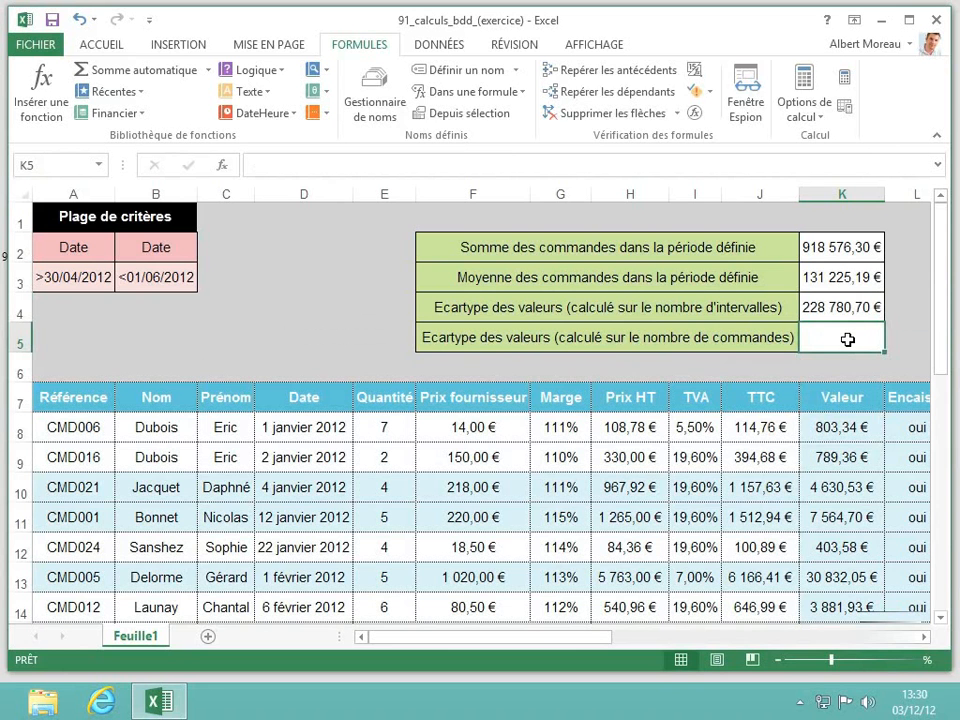
type("=")
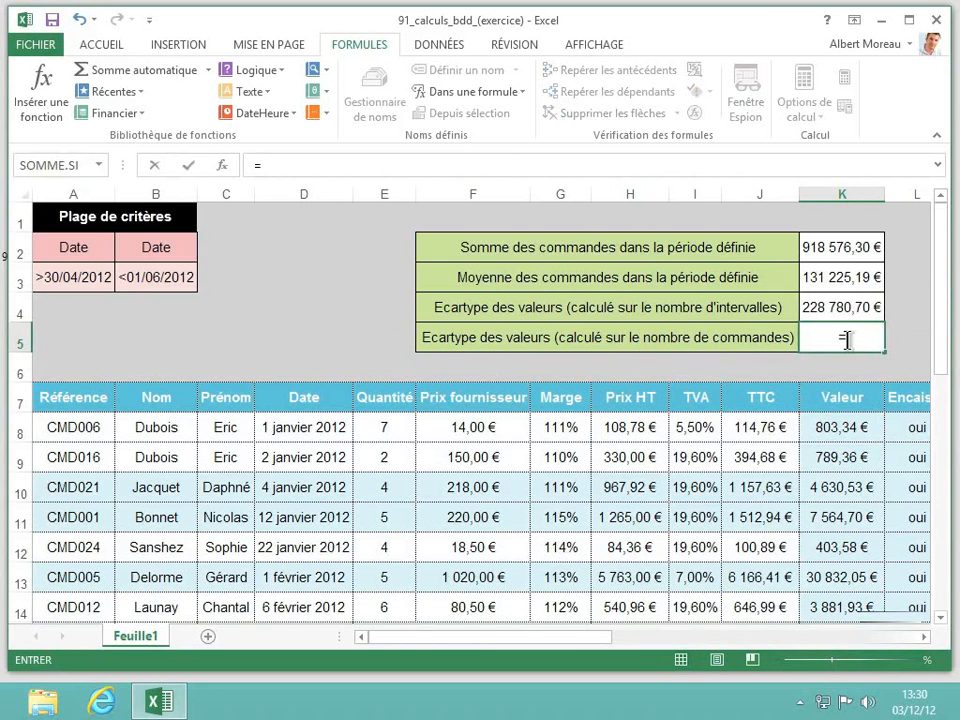
type("bdecar")
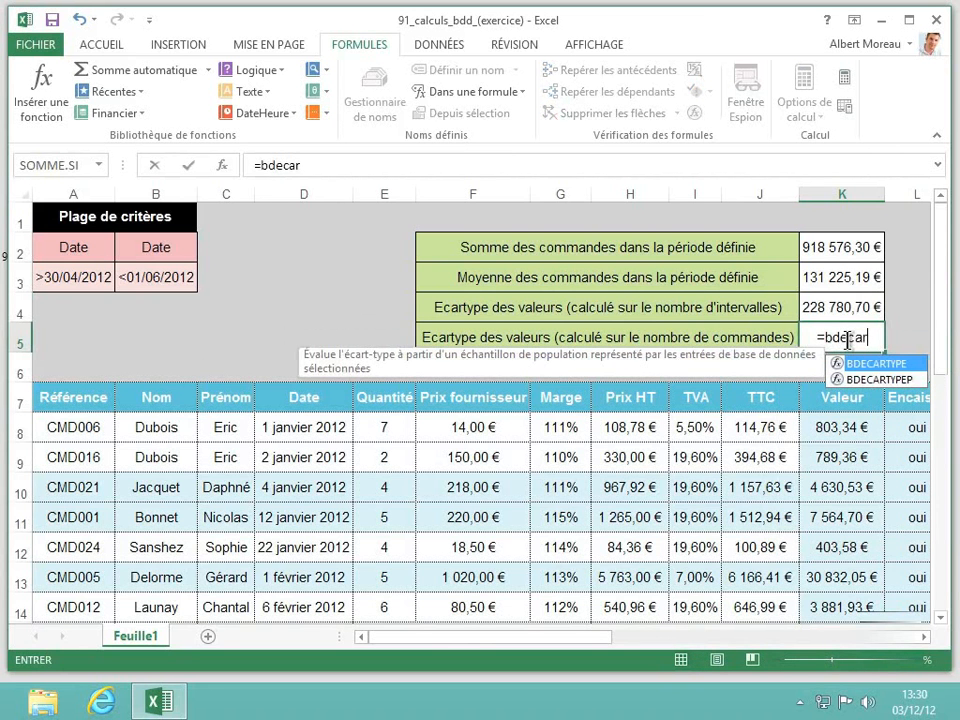
type("typep")
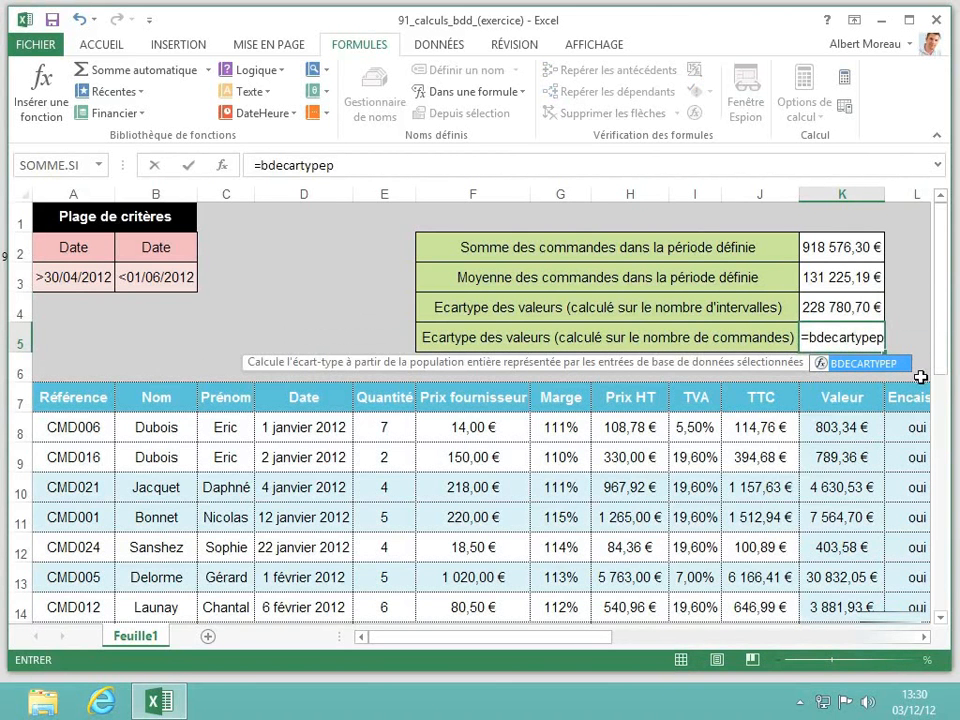
type("(")
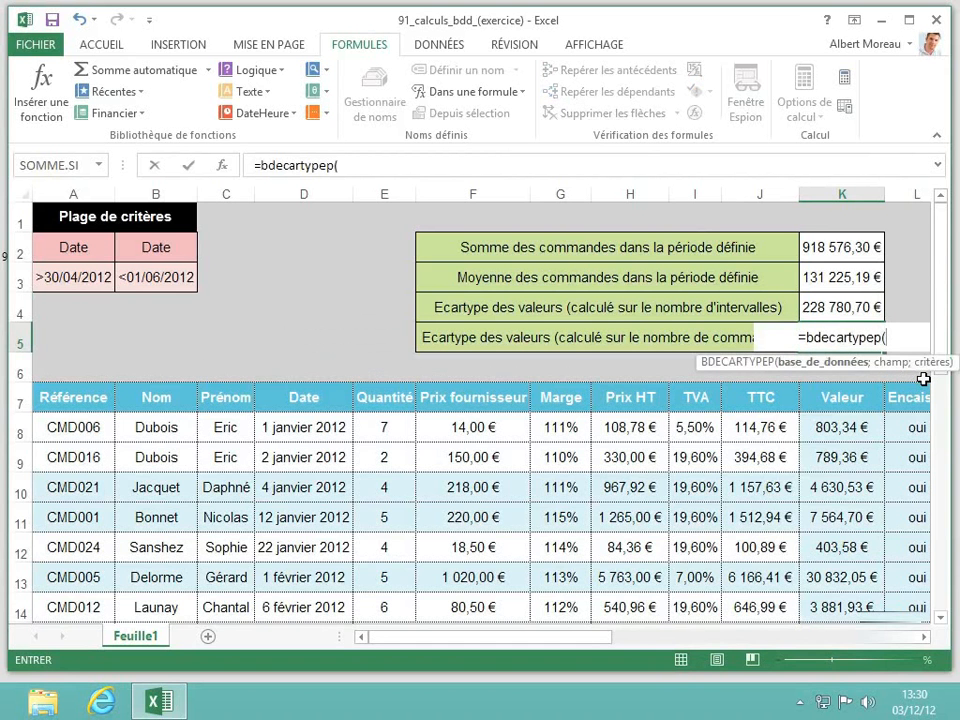
type("commande")
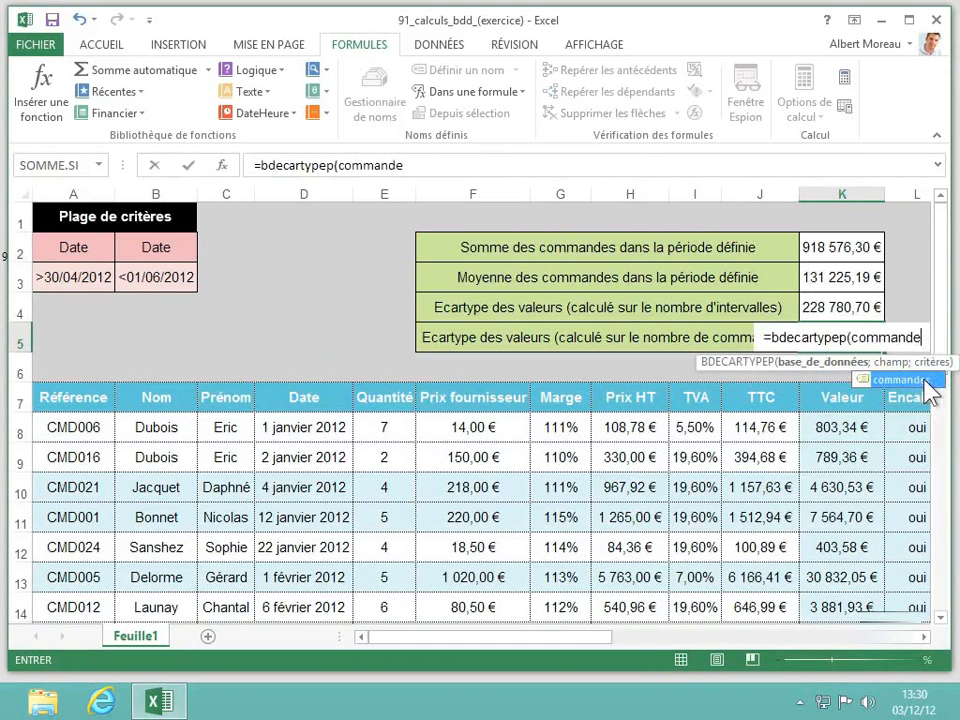
type("s;\"V")
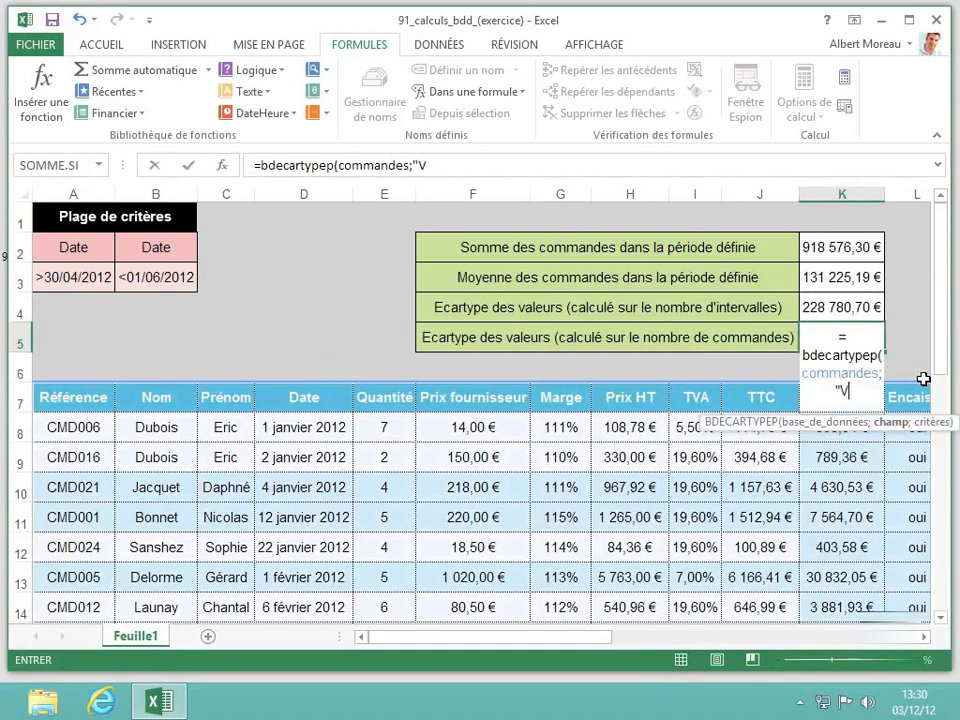
type("aleur\";")
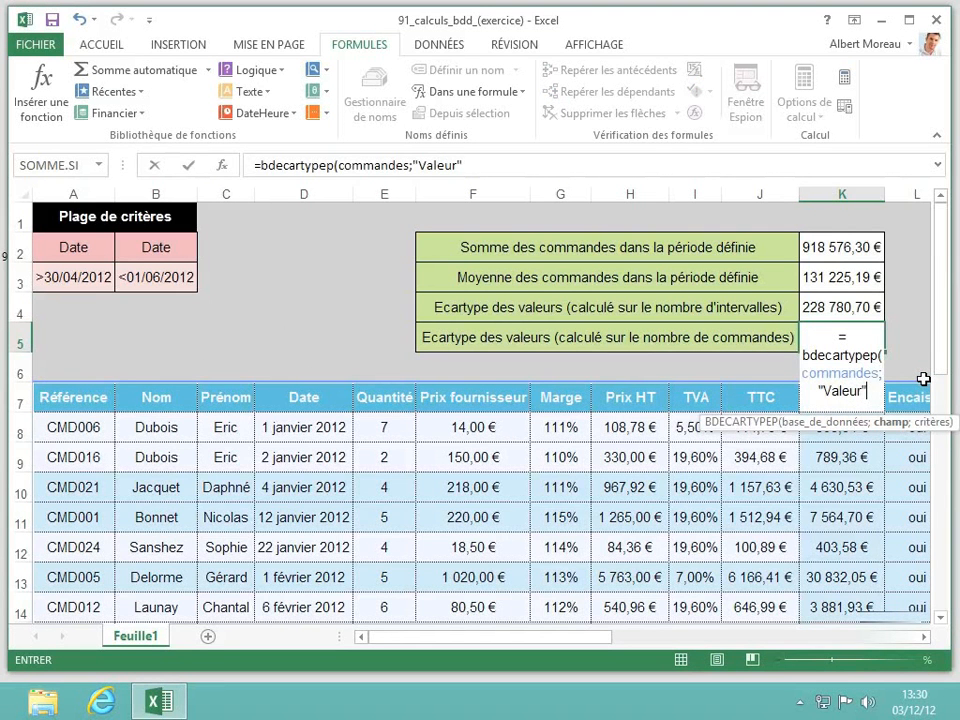
type("da")
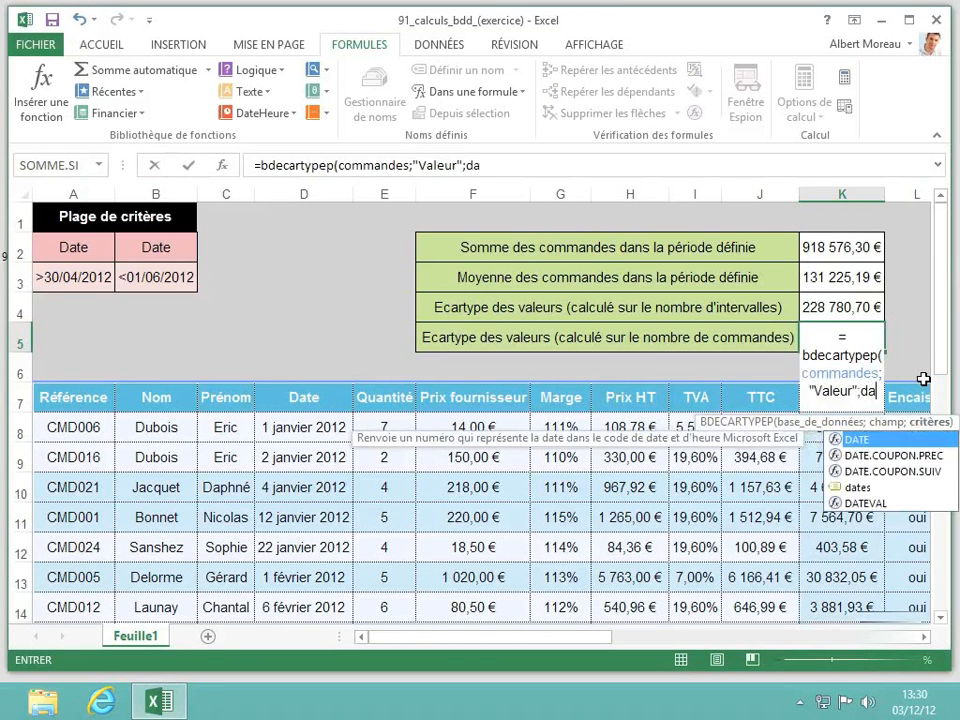
type("tes)")
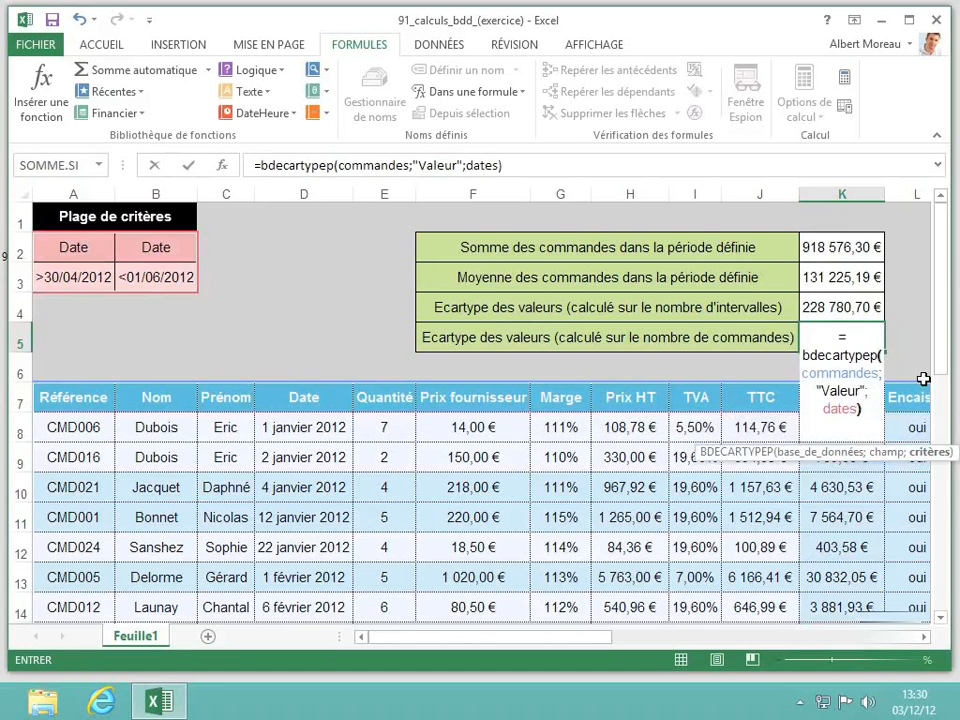
key("Return")
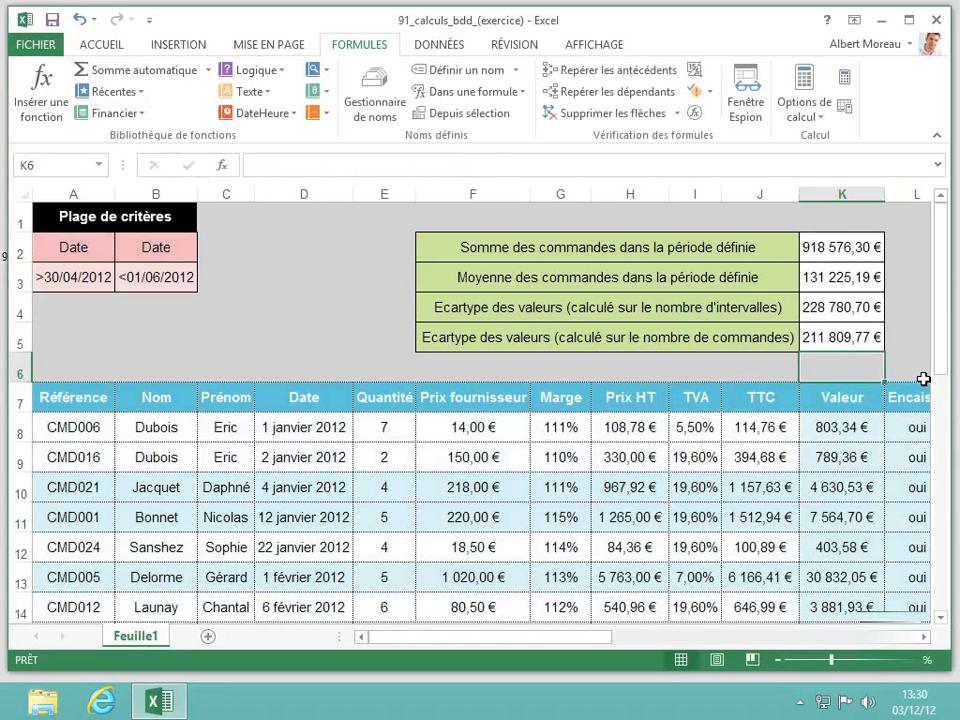